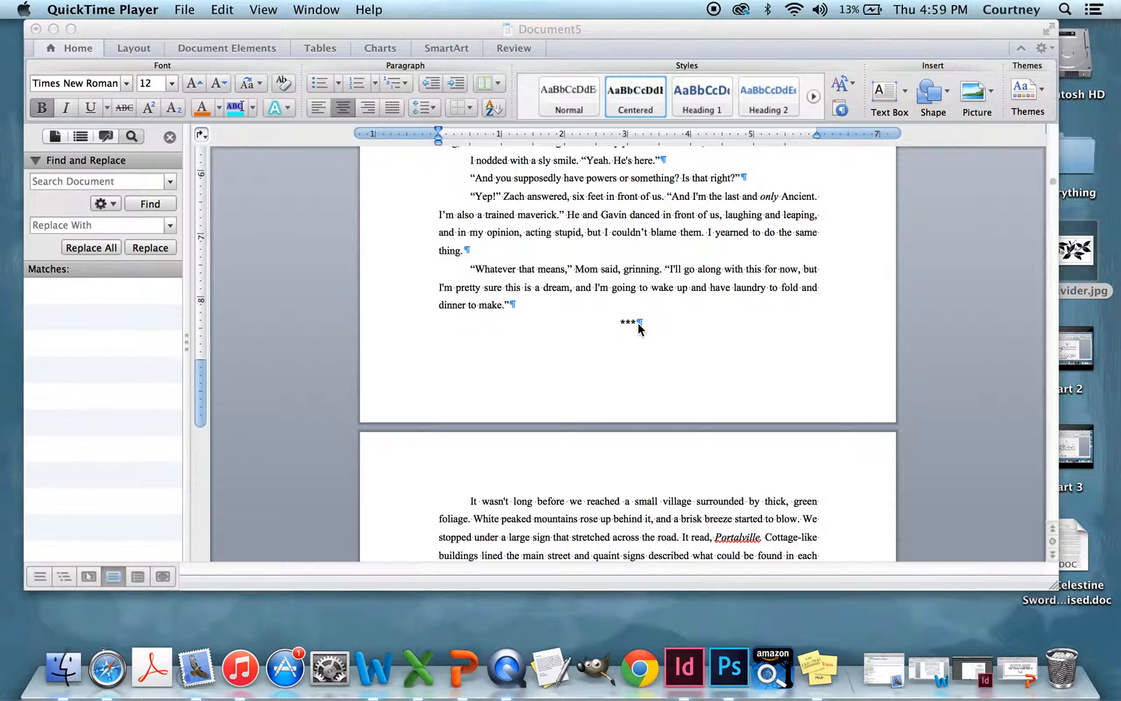
- Replace the *** scene break after "dinner to make." with the divider.jpg image from the desktop
click(645, 322)
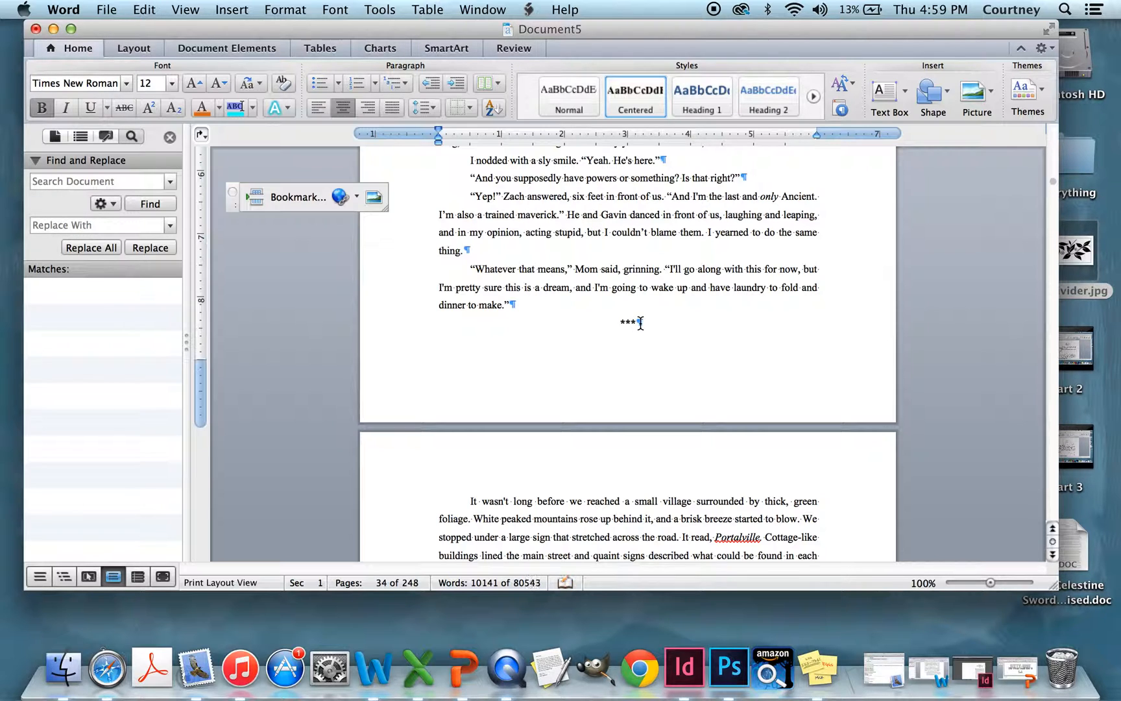
key(BackSpace)
key(BackSpace)
key(BackSpace)
drag(1071, 259, 653, 328)
scroll(600, 352, down, 4)
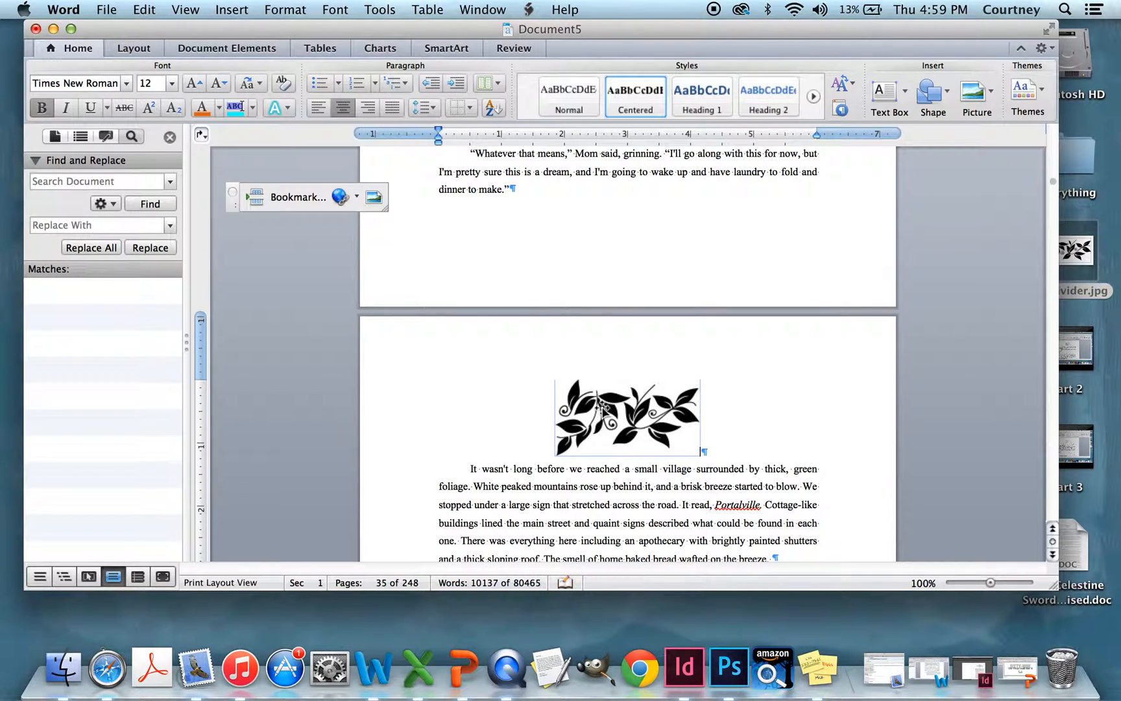
- Copy the divider image's line and replace every *** in the document with it, using ^c as the replacement text
click(556, 427)
click(390, 419)
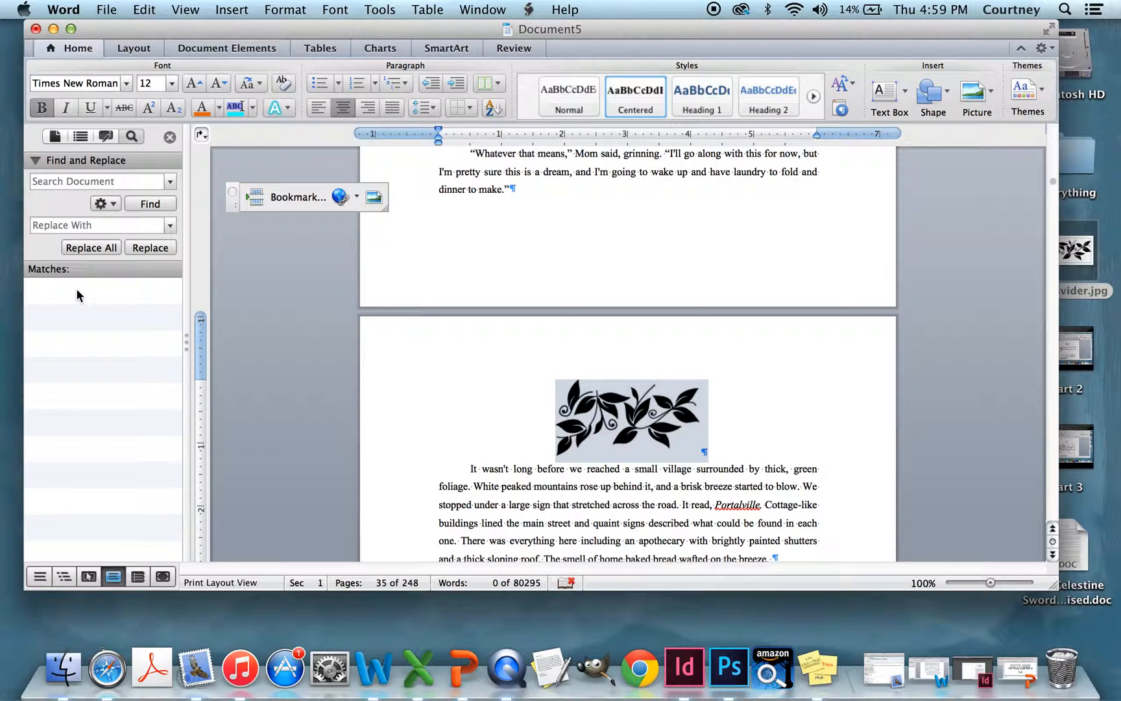
click(85, 181)
text(***)
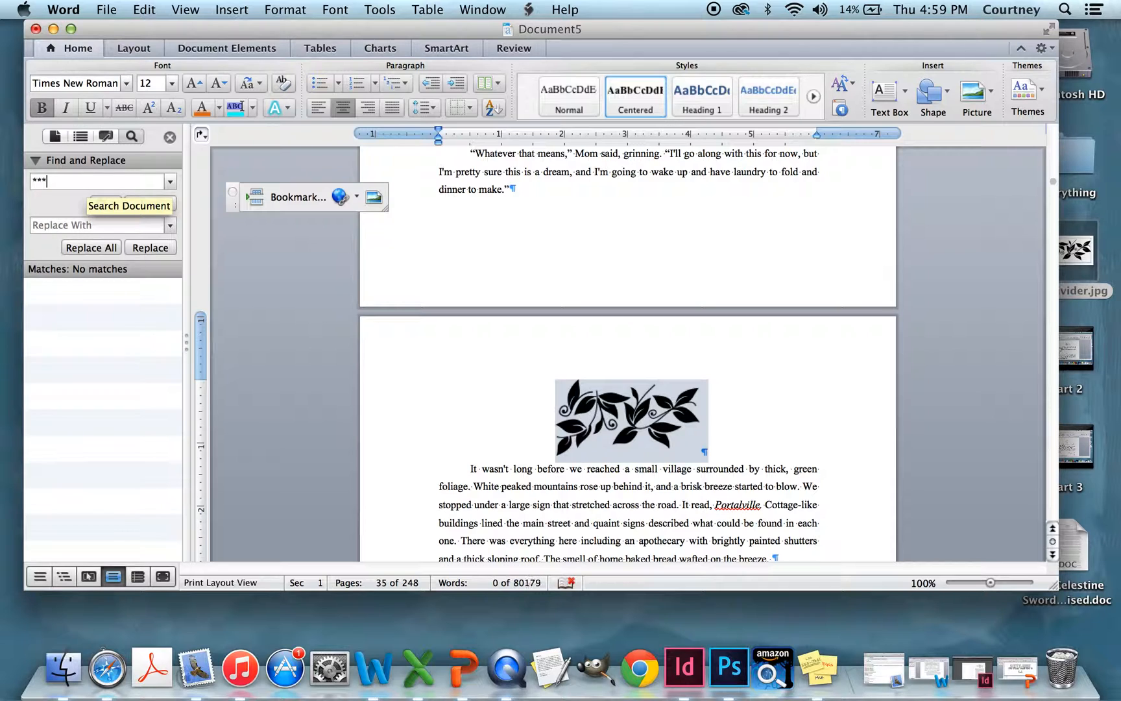
key(Return)
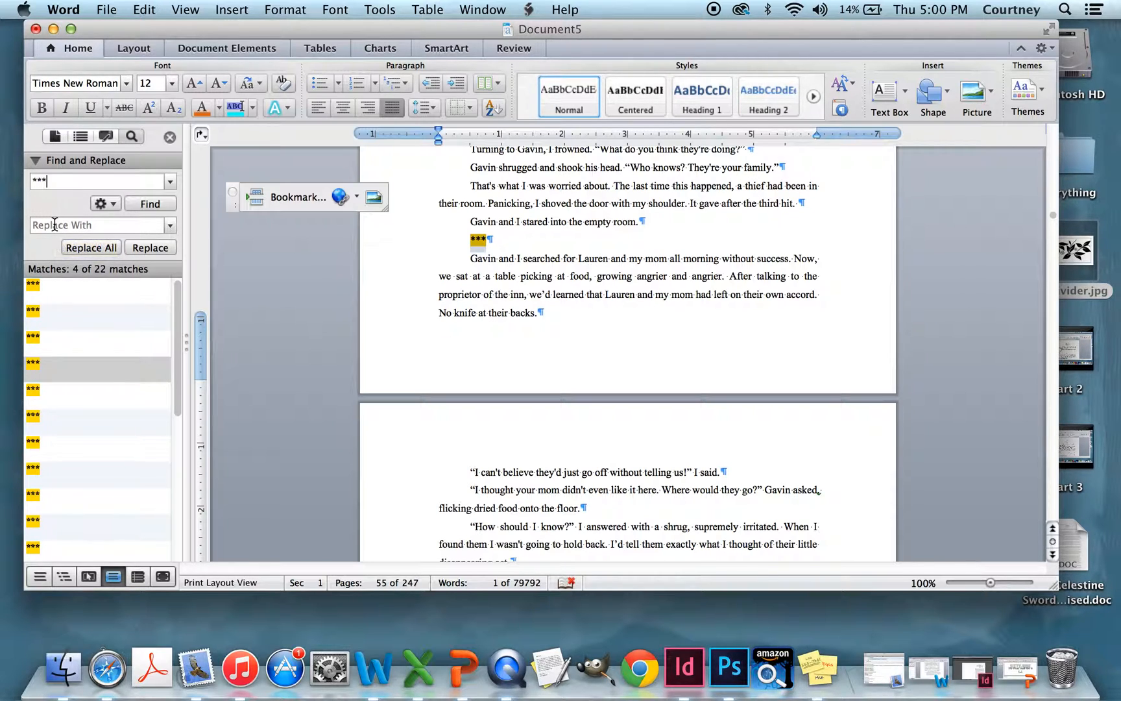
click(55, 225)
text(^c)
click(95, 247)
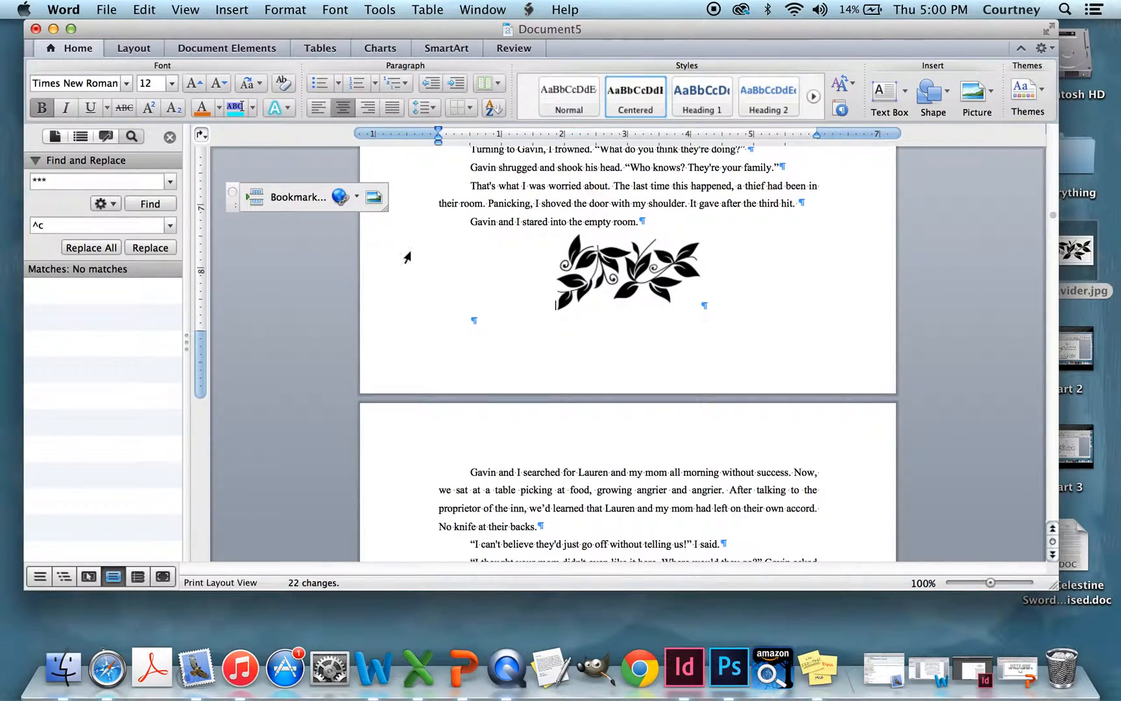
- Review the replaced scene dividers through the chapters and return to the Prologue at the document's start
scroll(574, 260, down, 20)
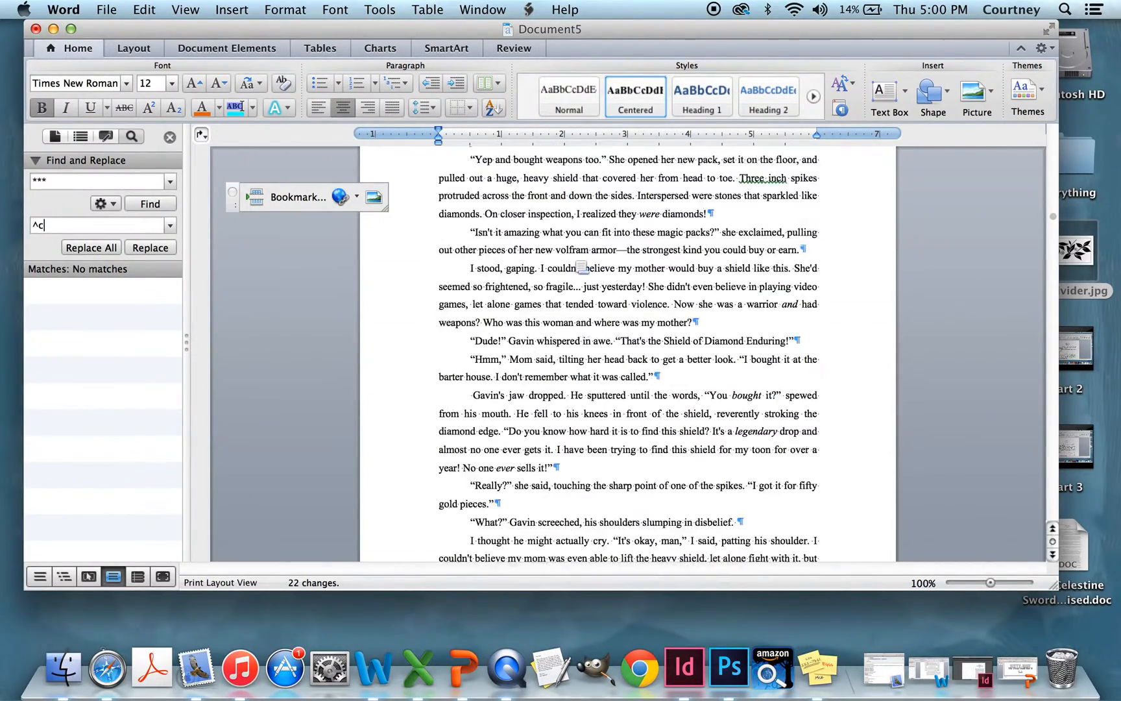
scroll(581, 266, down, 8)
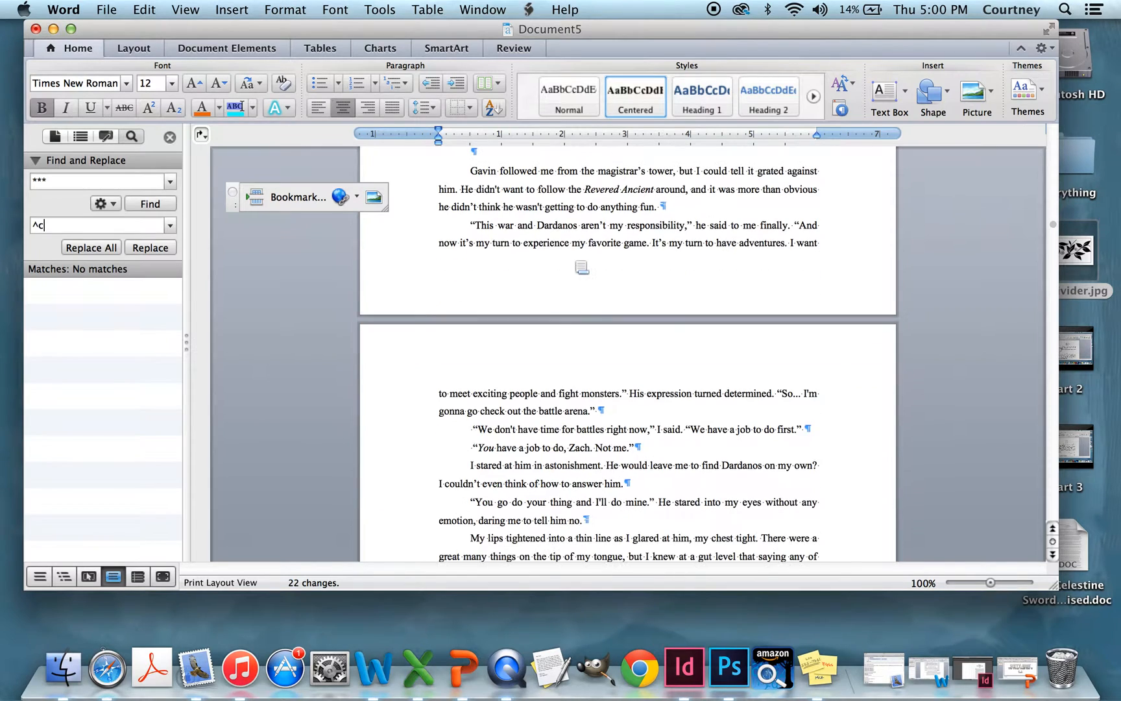
scroll(610, 186, up, 4)
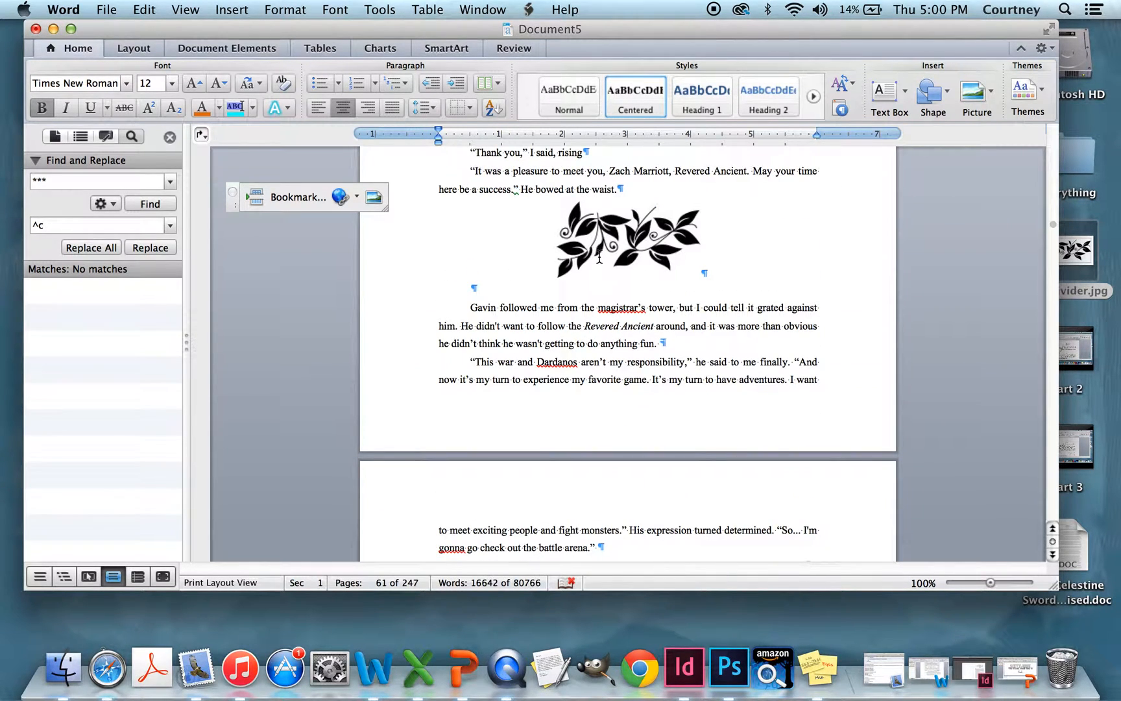
scroll(593, 353, up, 4)
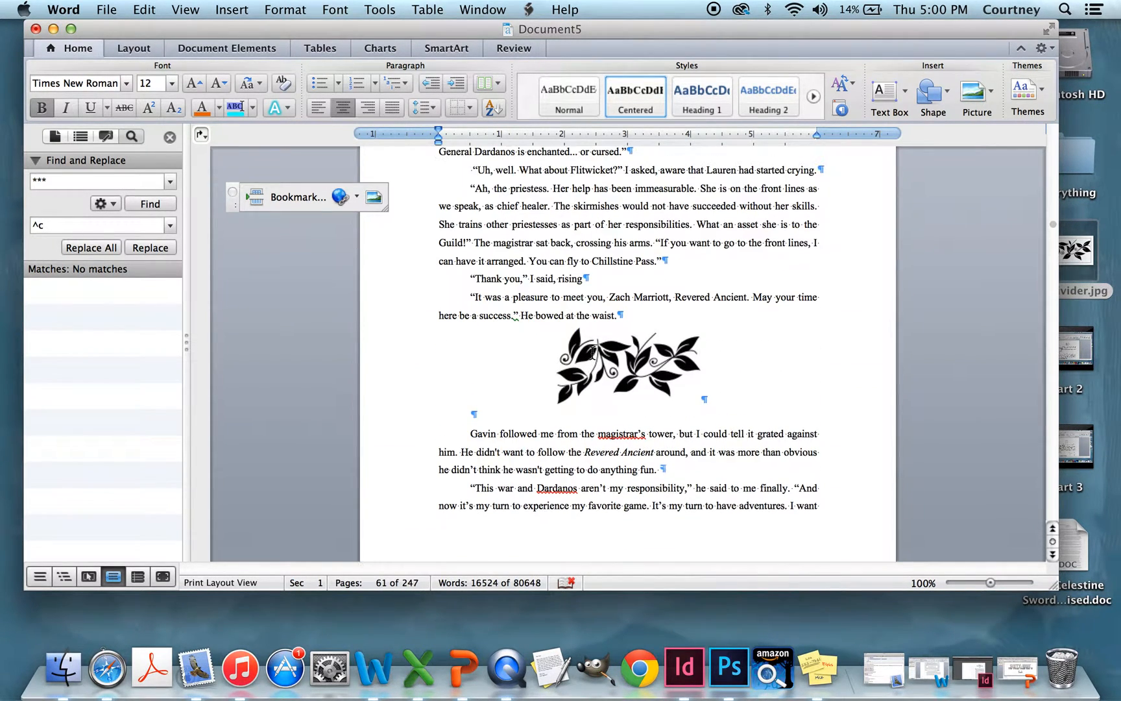
scroll(593, 353, up, 20)
scroll(593, 353, up, 20)
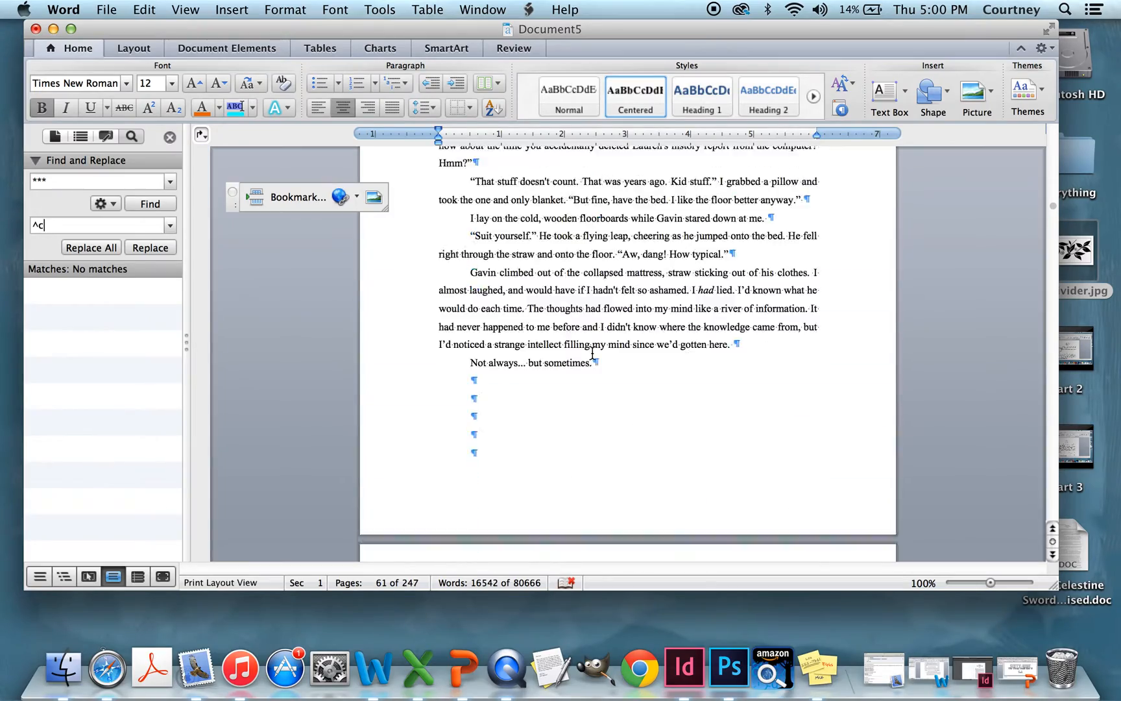
scroll(593, 353, up, 20)
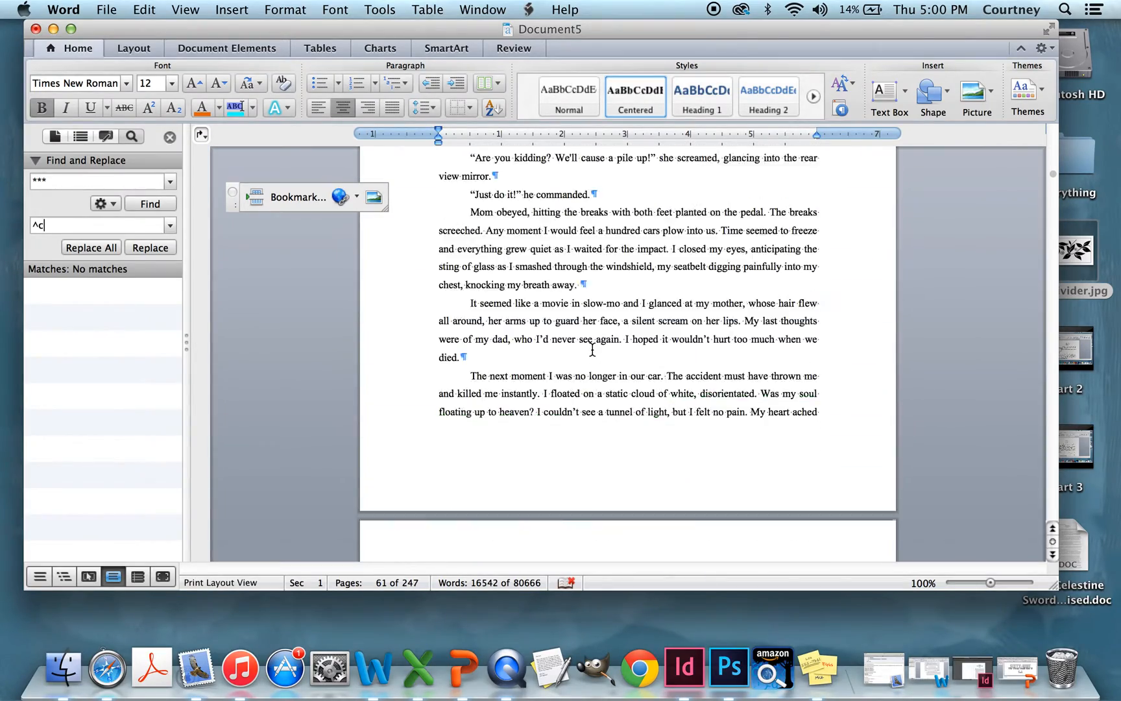
scroll(592, 349, up, 12)
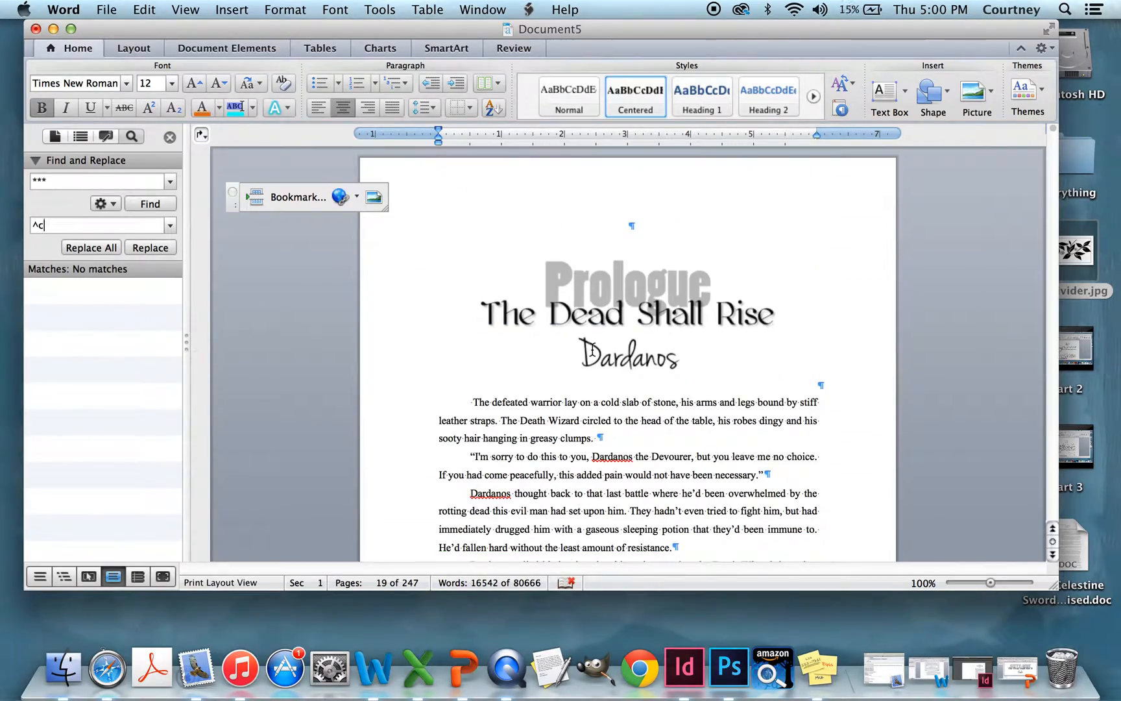
scroll(593, 349, down, 3)
scroll(592, 349, down, 10)
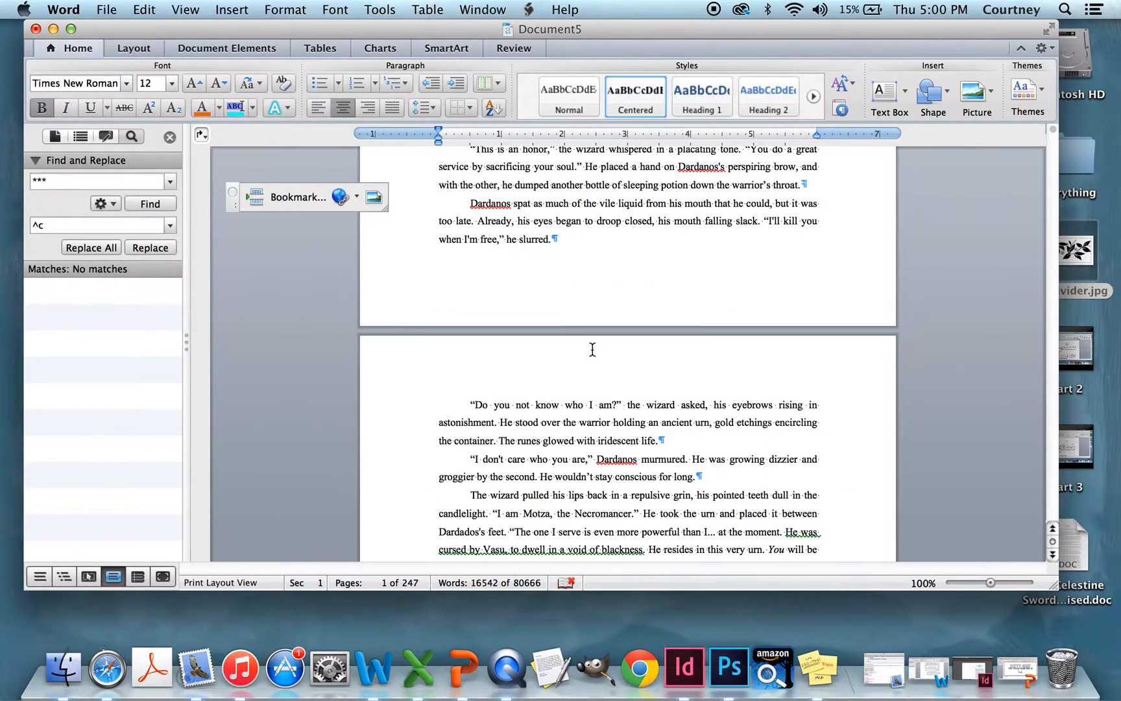
click(391, 216)
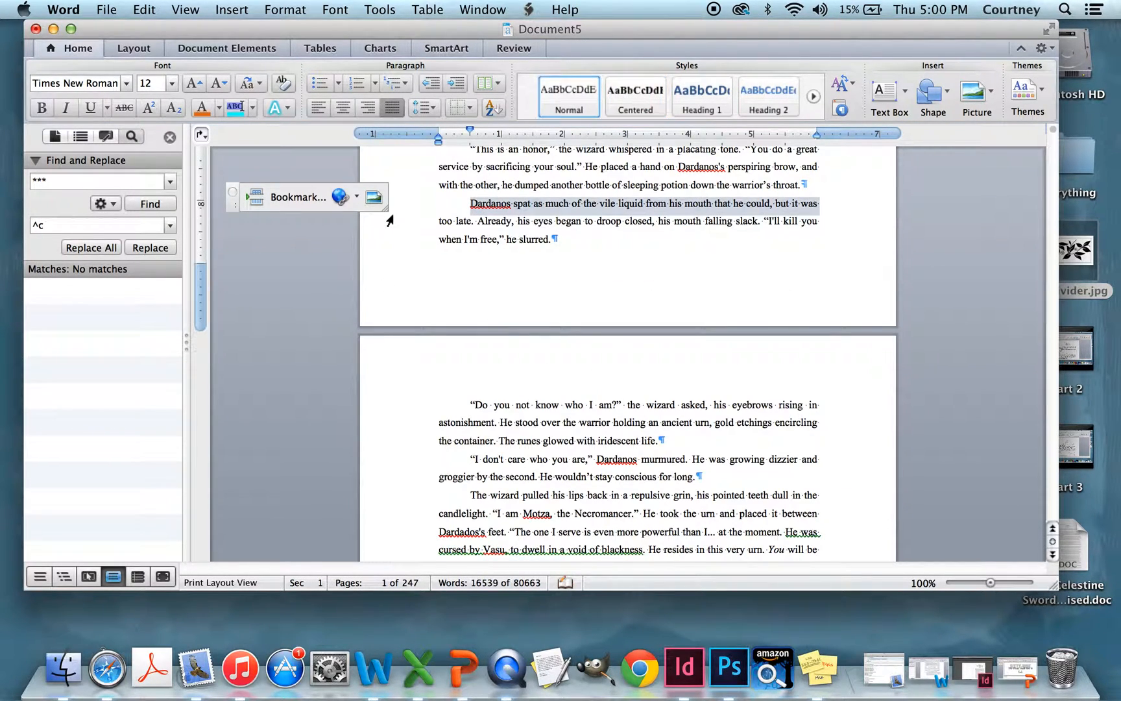
click(594, 198)
drag(499, 204, 620, 207)
click(618, 205)
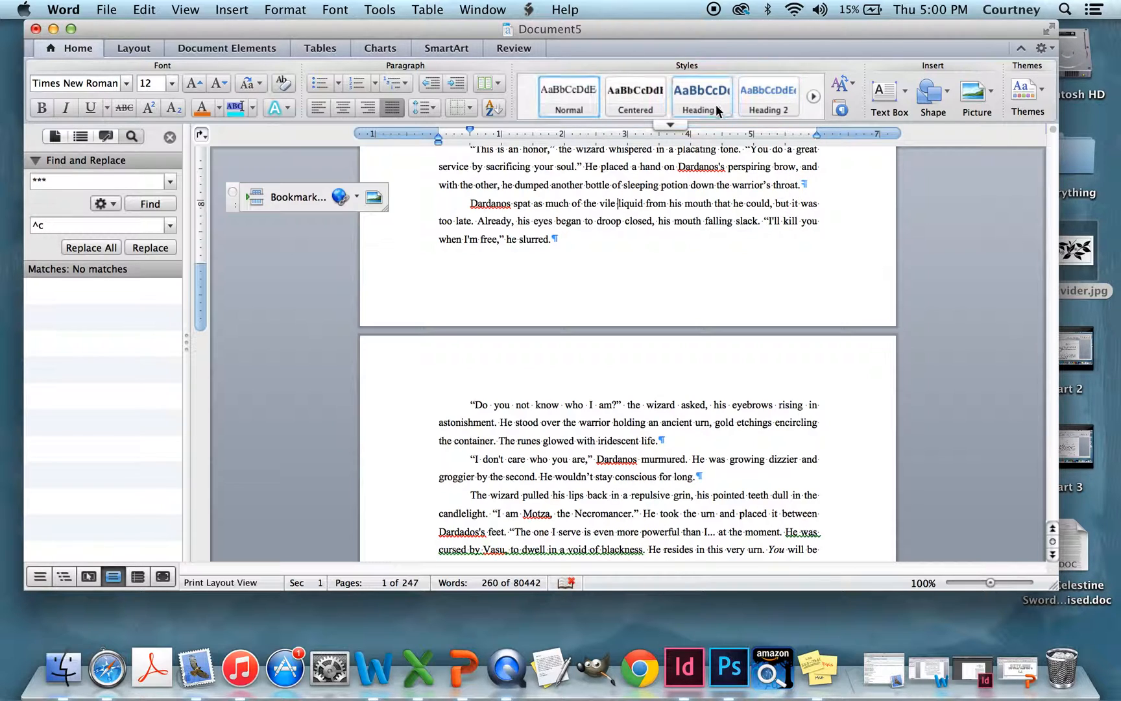
scroll(620, 231, up, 10)
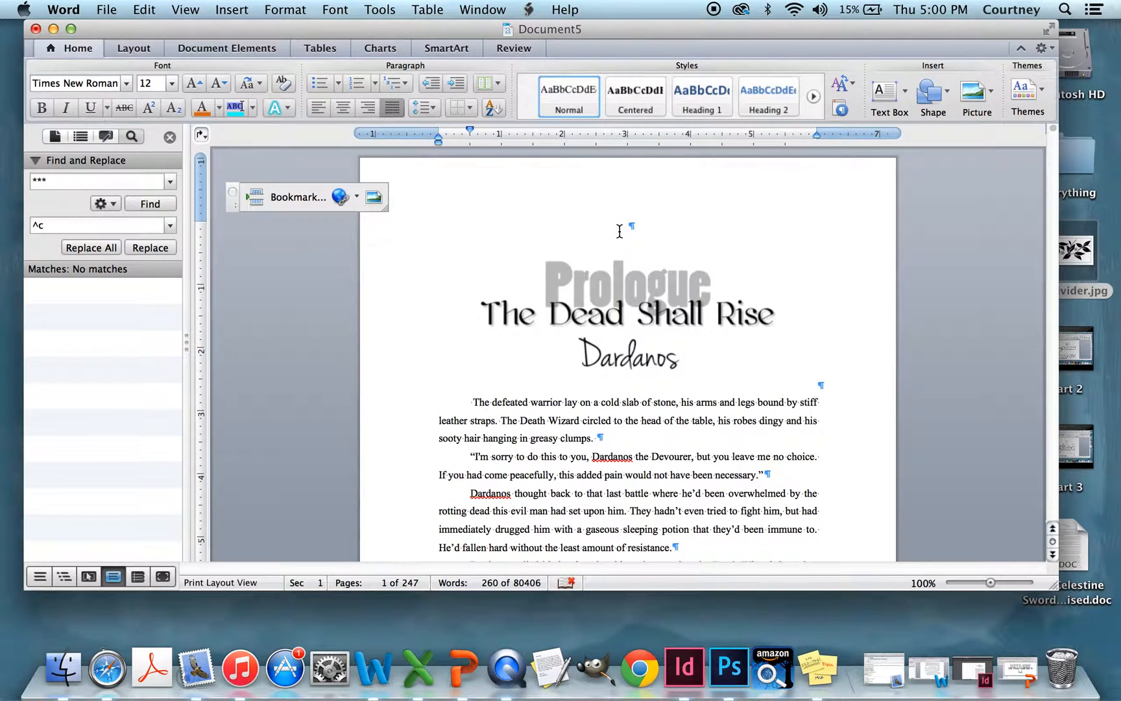
scroll(619, 232, down, 3)
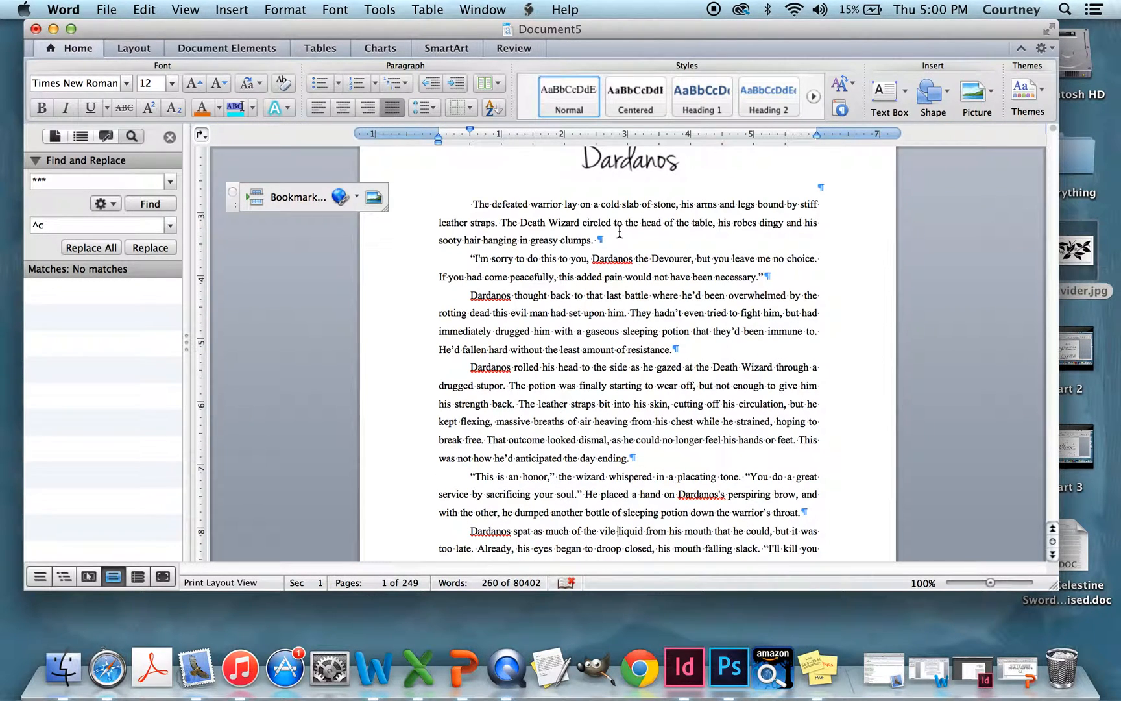
scroll(619, 232, up, 3)
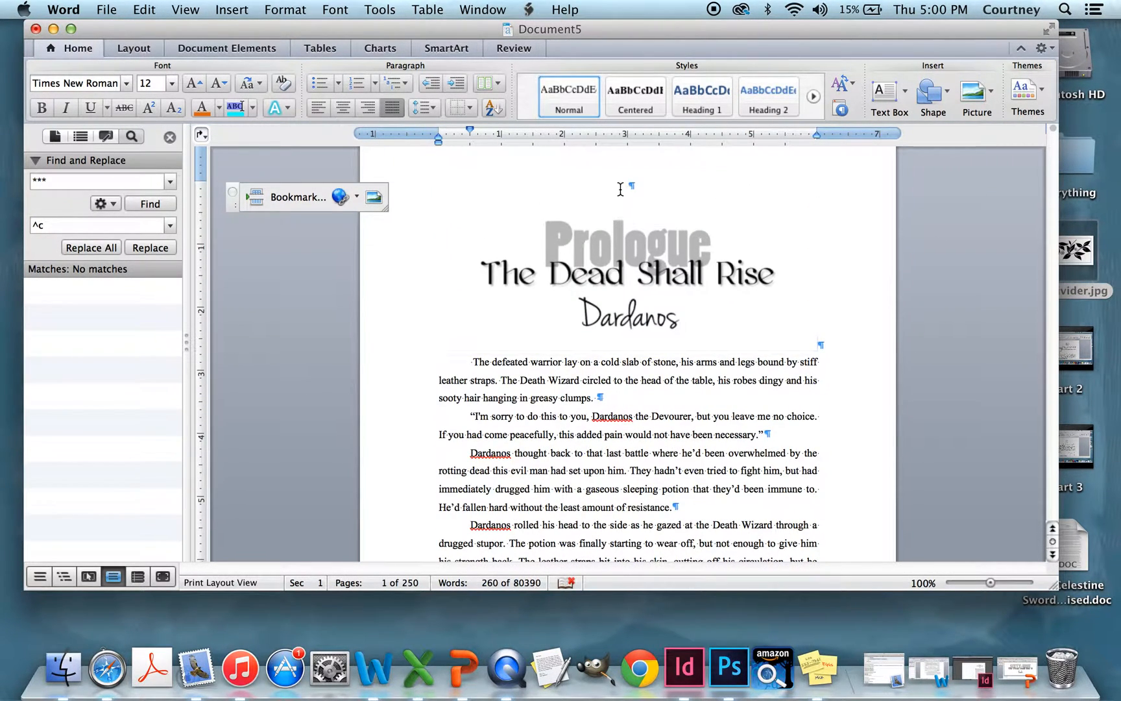
- Select the Prologue heading image and check its bookmark in the document's bookmark list
click(575, 275)
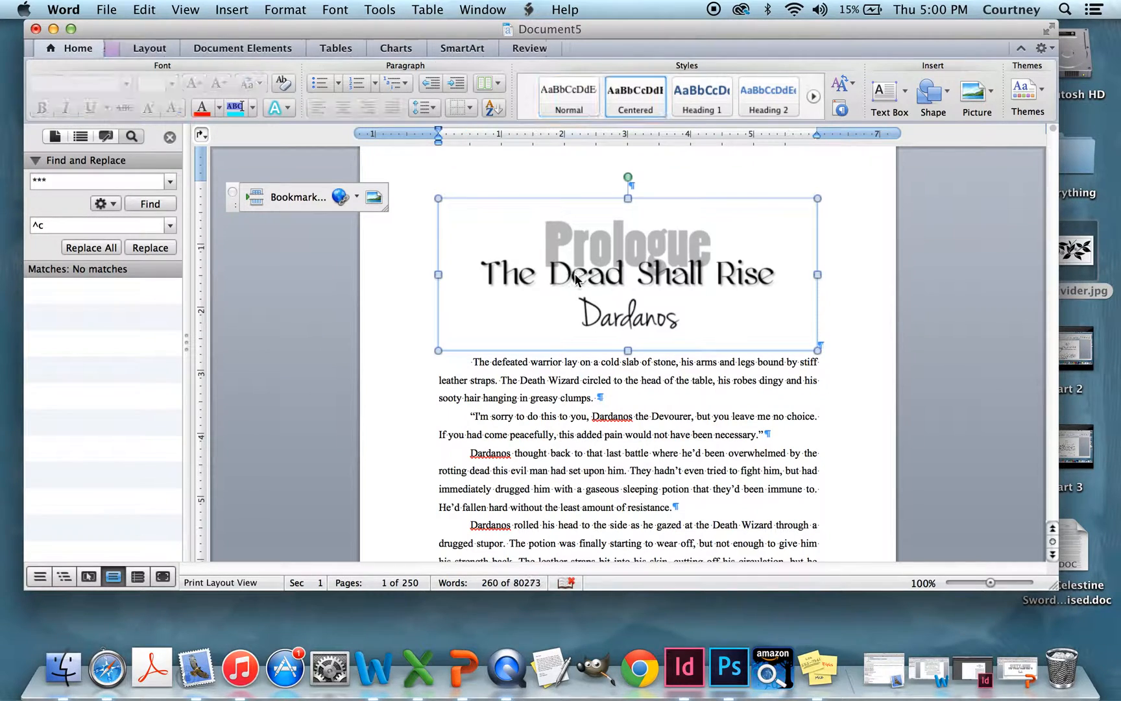
click(387, 300)
click(286, 197)
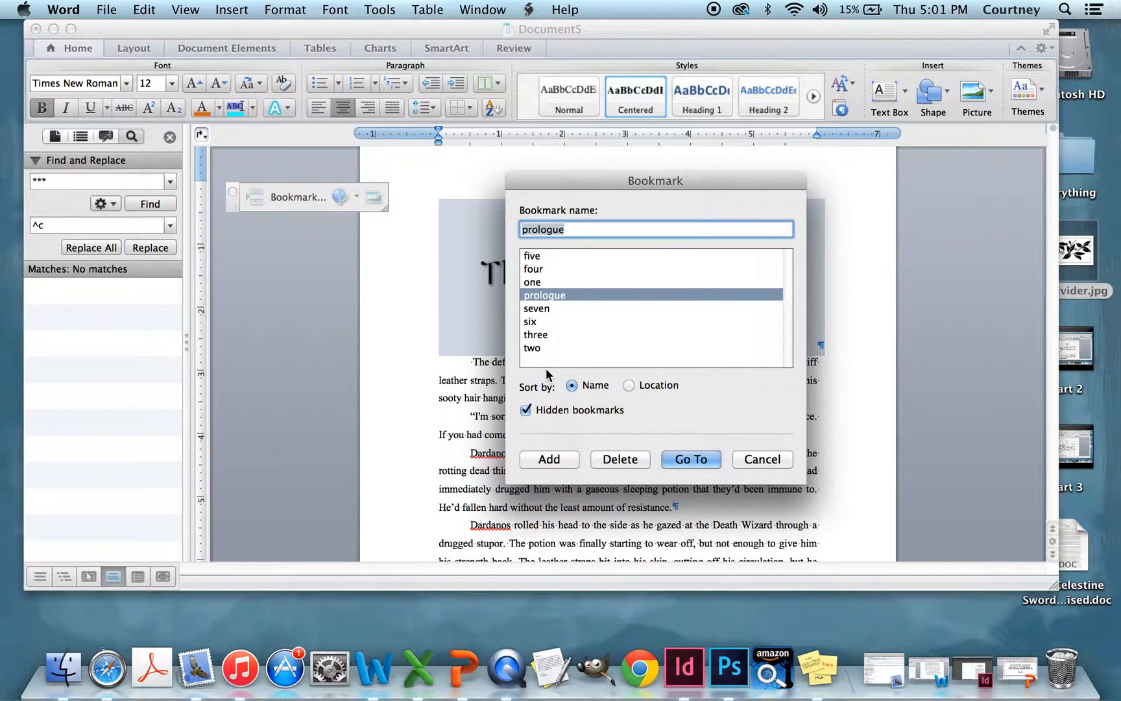
click(762, 459)
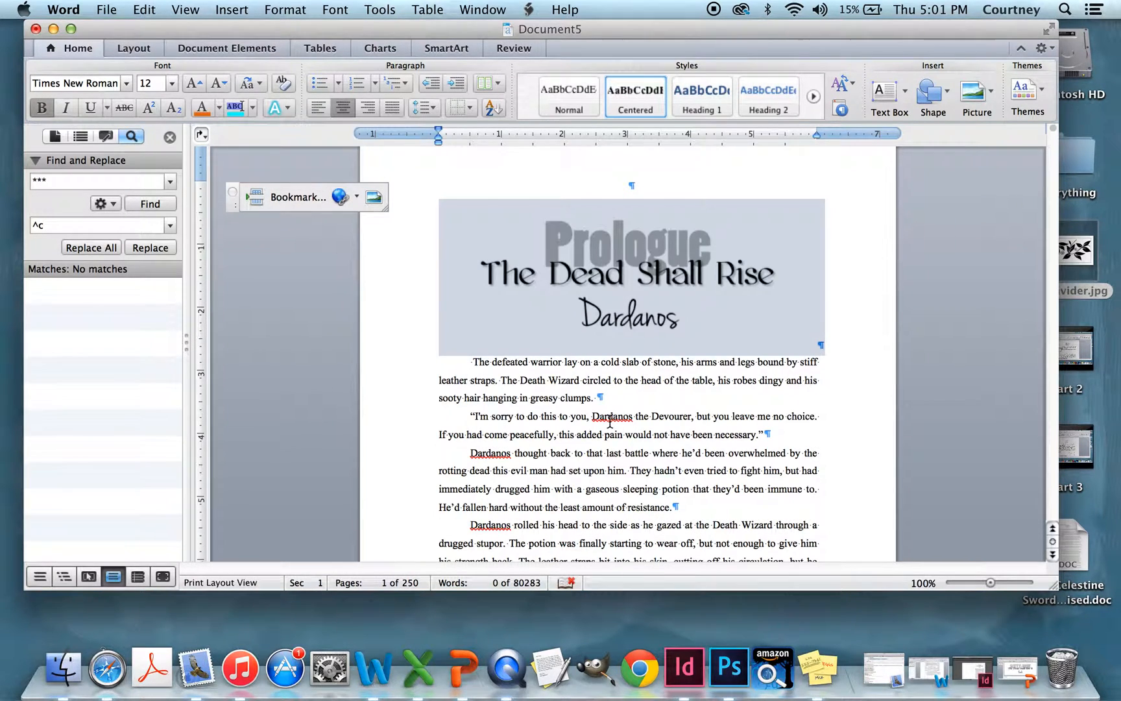
- Insert a page break before the Prologue heading and add three blank lines on the new first page
scroll(632, 312, up, 1)
click(624, 225)
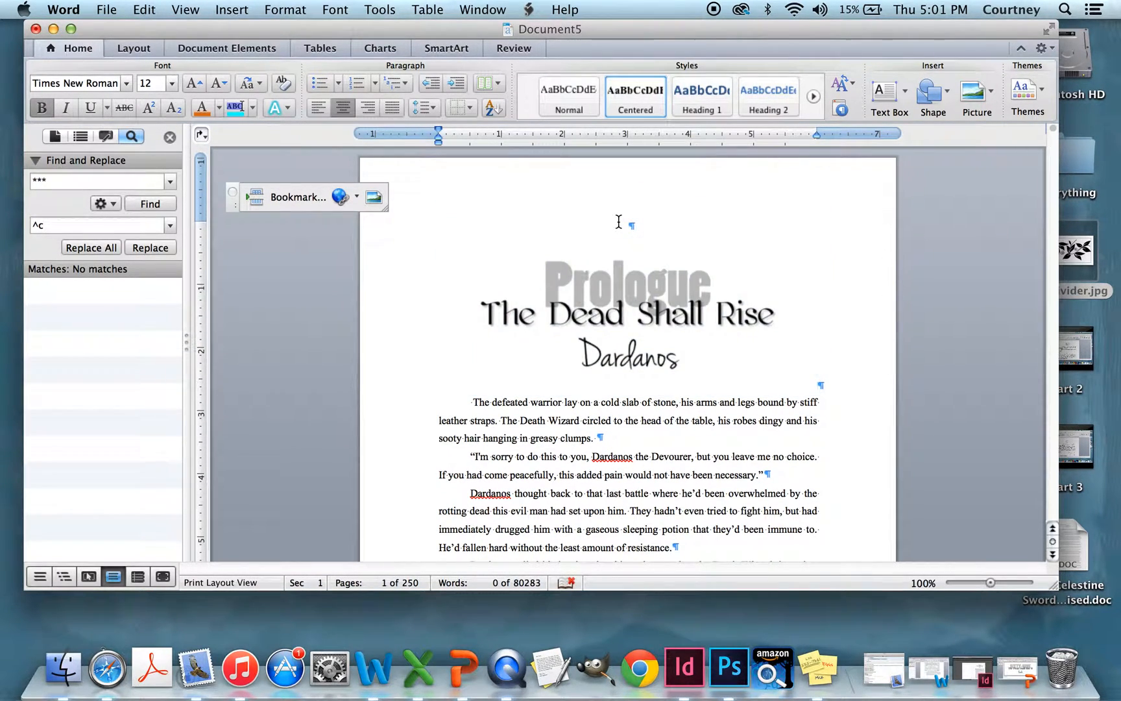
click(254, 196)
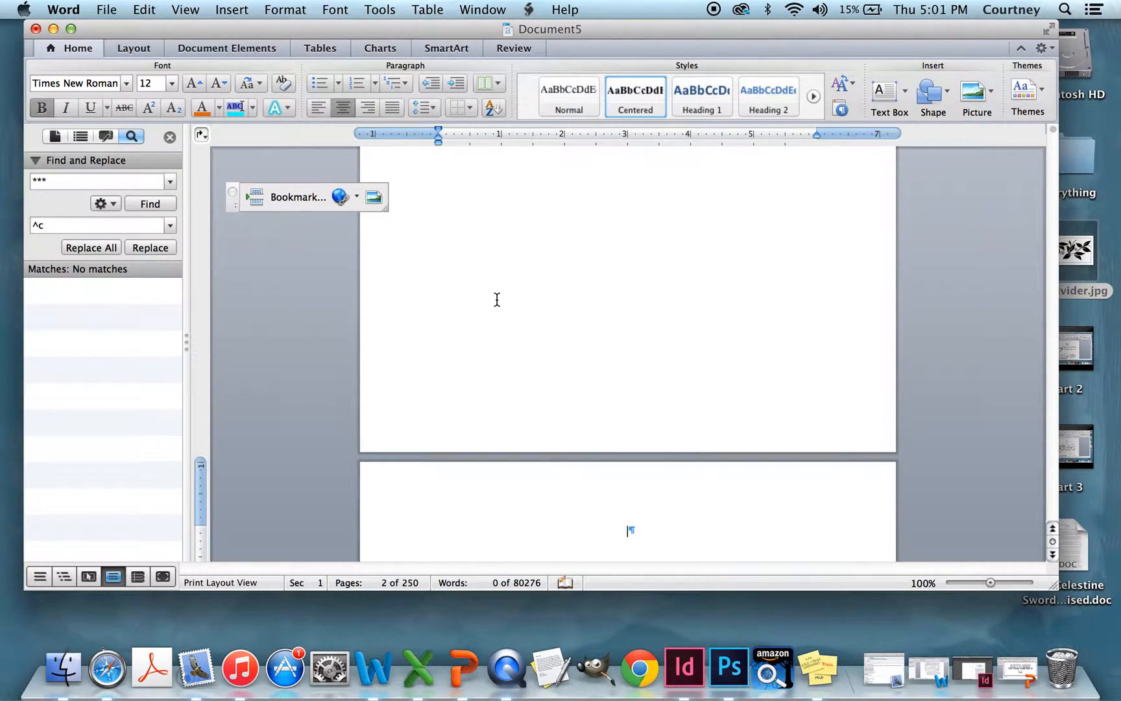
scroll(496, 300, up, 6)
click(438, 226)
key(Return)
key(Return)
key(Return)
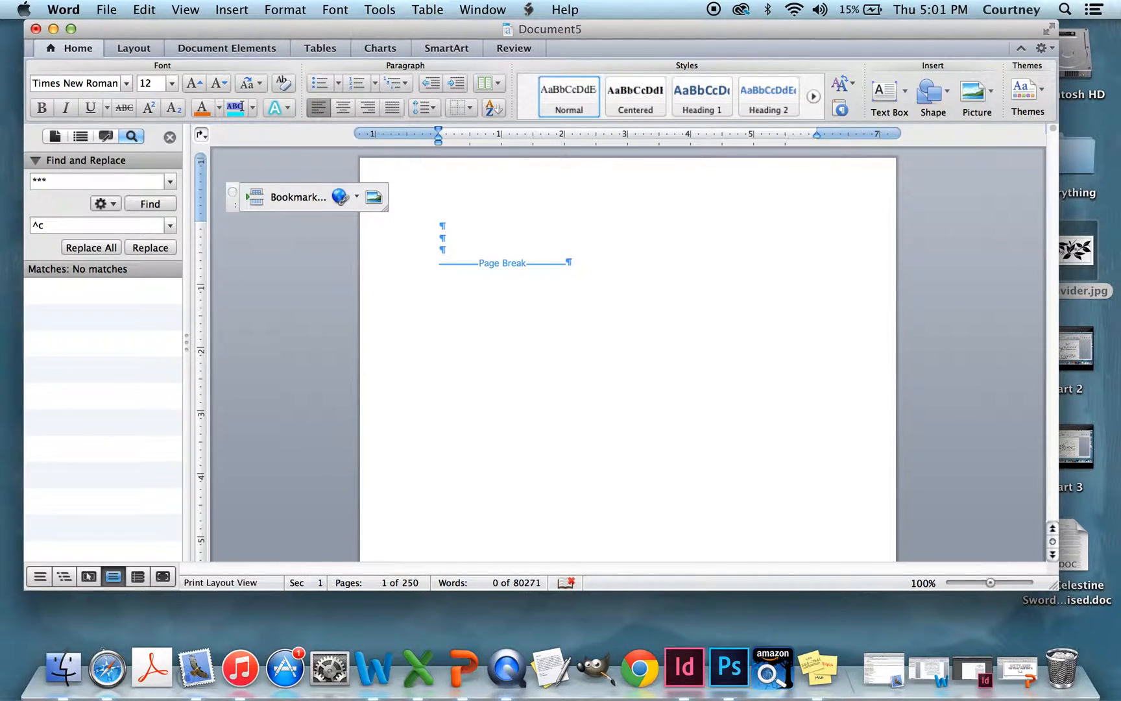
- Add the title "Table of Contents" on the first page, followed by two line breaks, and apply the Centered style to it
text(Table of Contents)
key(Return)
key(Return)
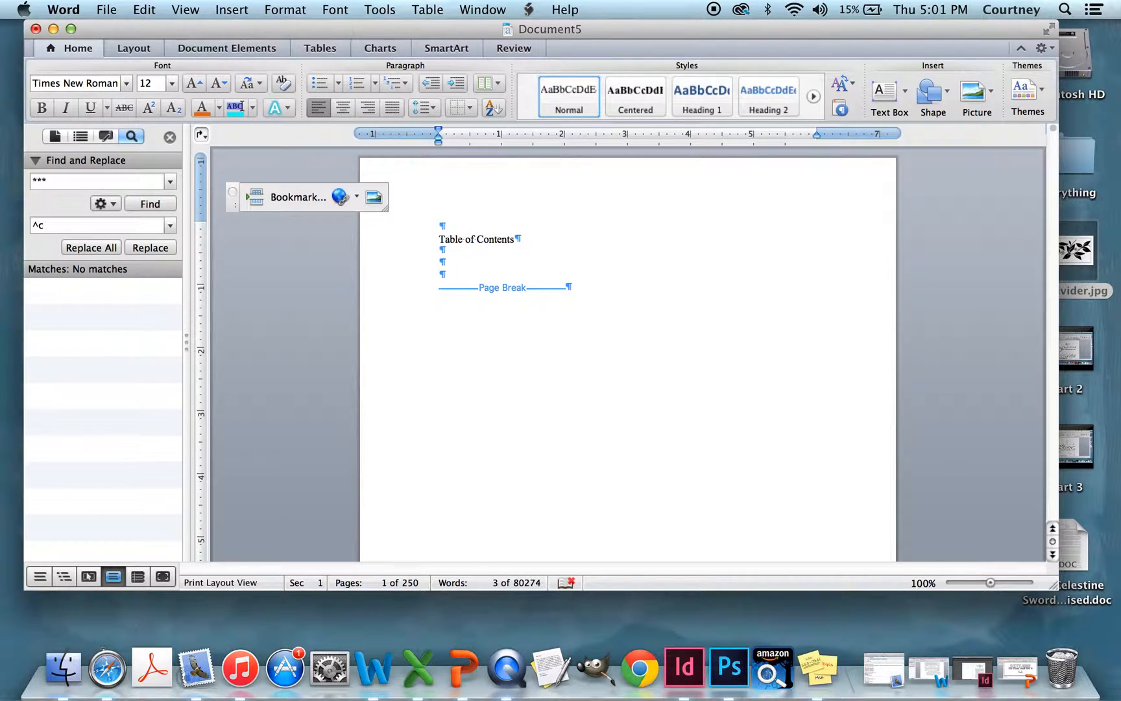
click(409, 239)
click(616, 98)
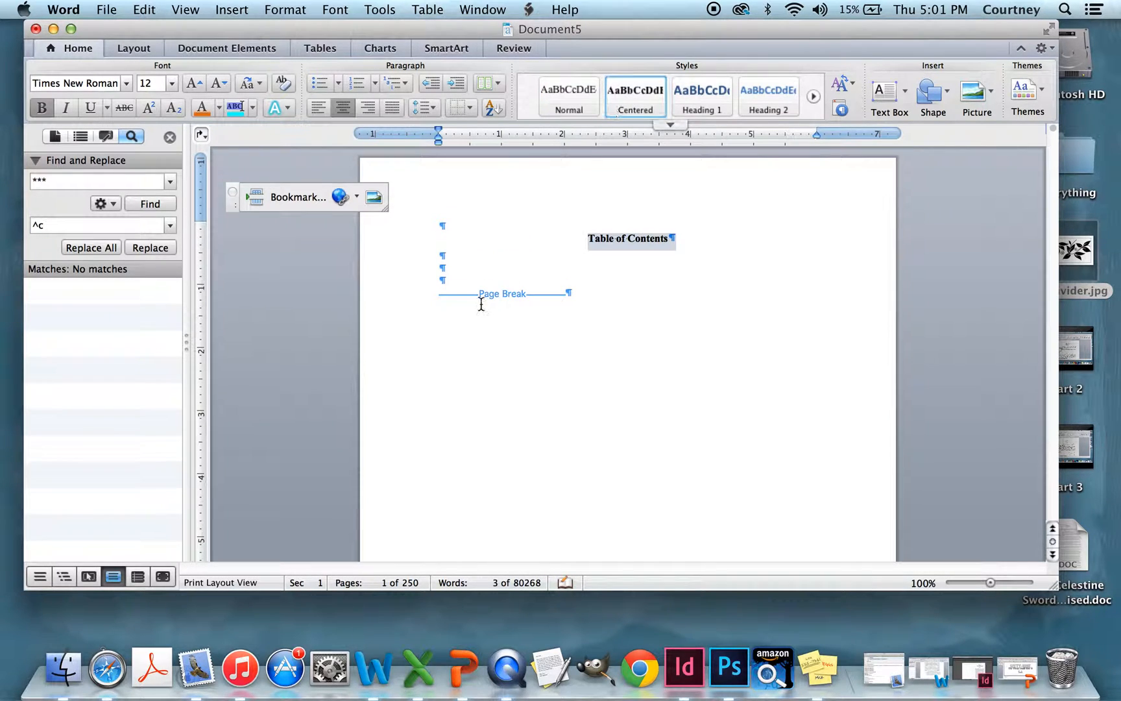
- List Chapter 1, Chapter 2 and Chapter 3 on separate lines beneath the title and start a fourth chapter line
click(444, 278)
text(Chapter 1)
key(Return)
text(Chatper)
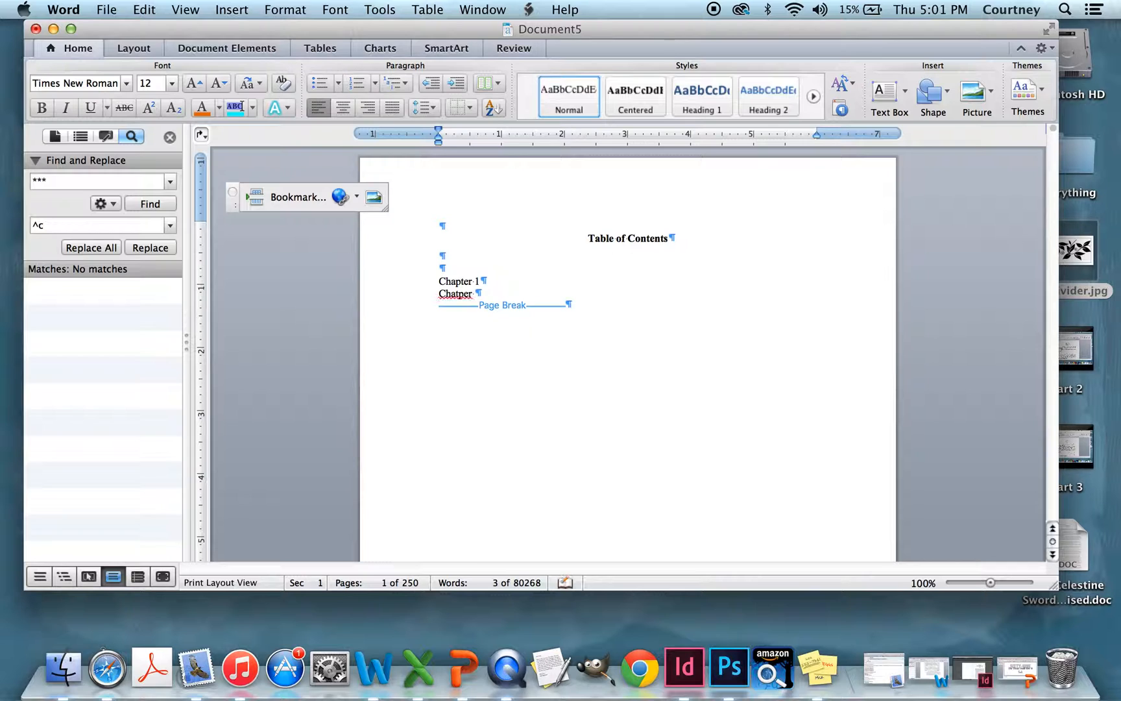
text( 2)
key(Return)
text(Chatper 3)
key(Return)
text(Chatper)
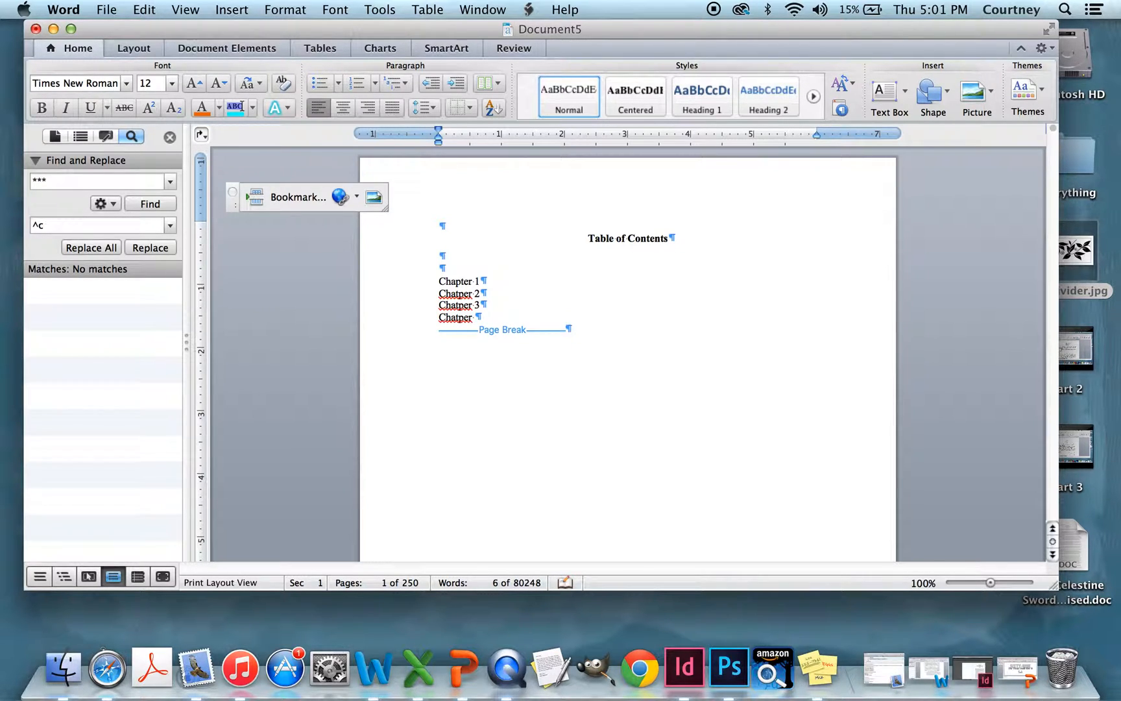
- Correct the misspelled "Chatper" in the second, third and fourth entries by pasting the word "Chapter" from the first
double_click(465, 283)
key(super+c)
double_click(455, 294)
key(super+v)
double_click(454, 305)
key(super+v)
double_click(454, 318)
key(super+v)
- Number the fourth entry 4, add Chapter 5, Chapter 6 and Chapter 7, and leave blank lines before the page break
text(4)
key(Return)
text(Chapter 5)
key(Return)
text(Chatp)
text(pte)
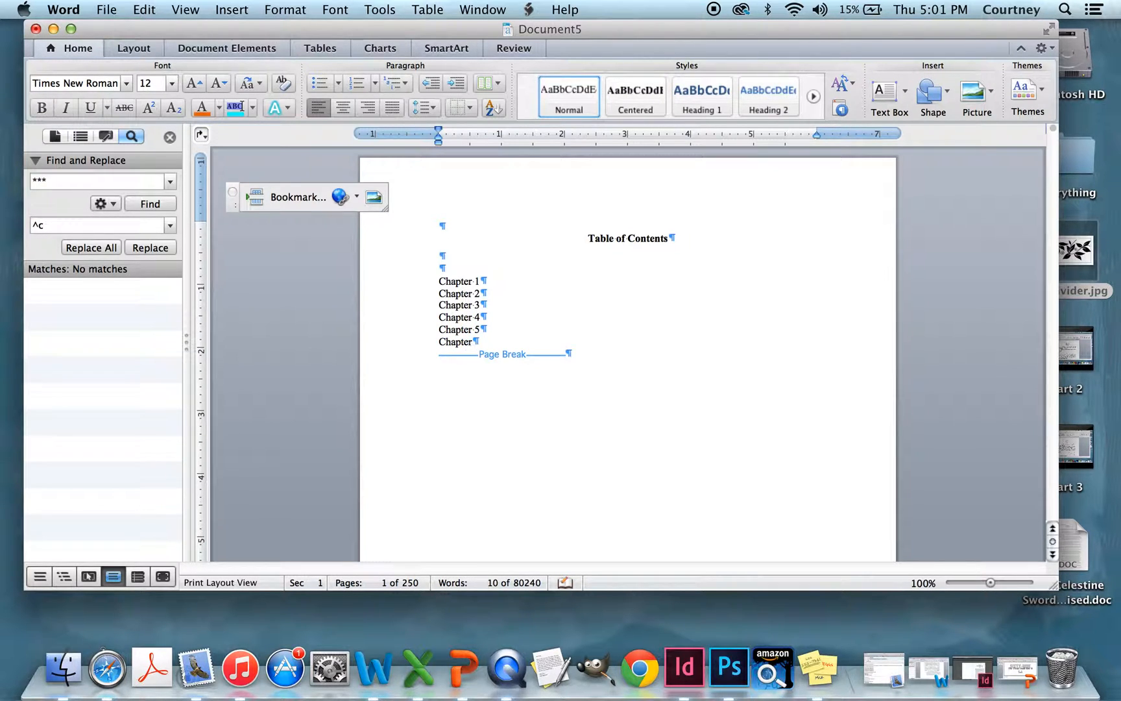
key(Return)
text(Chapter 8)
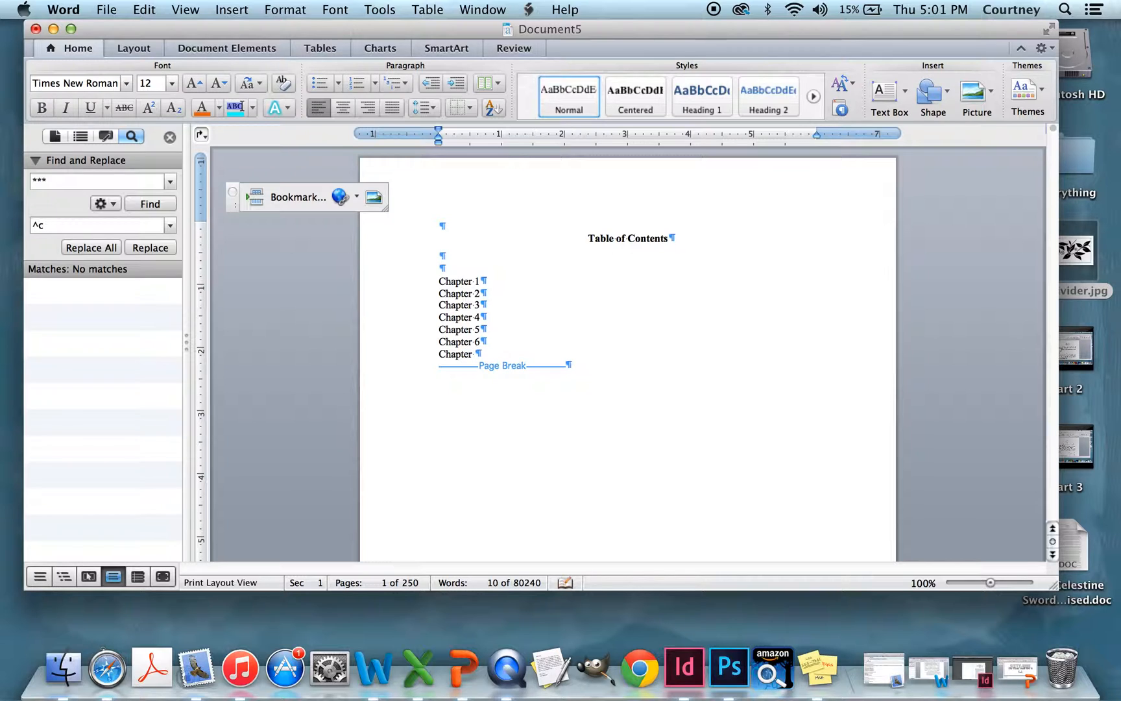
key(BackSpace)
text(7)
key(Return)
key(Return)
key(Return)
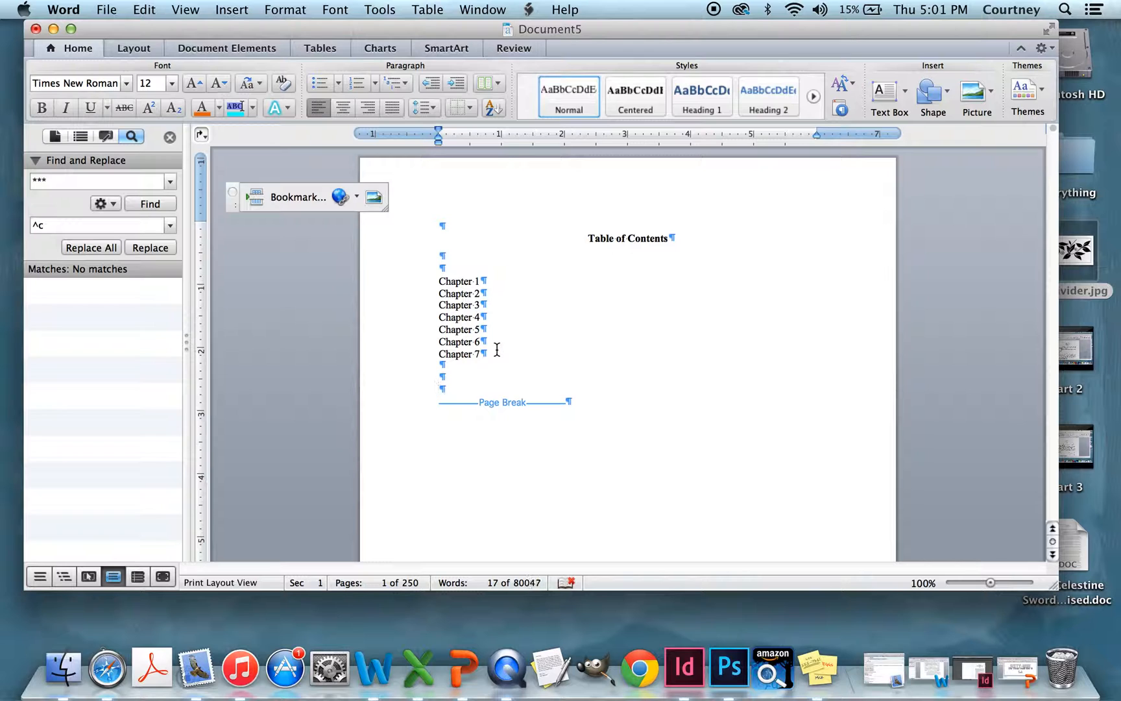
scroll(497, 286, down, 1)
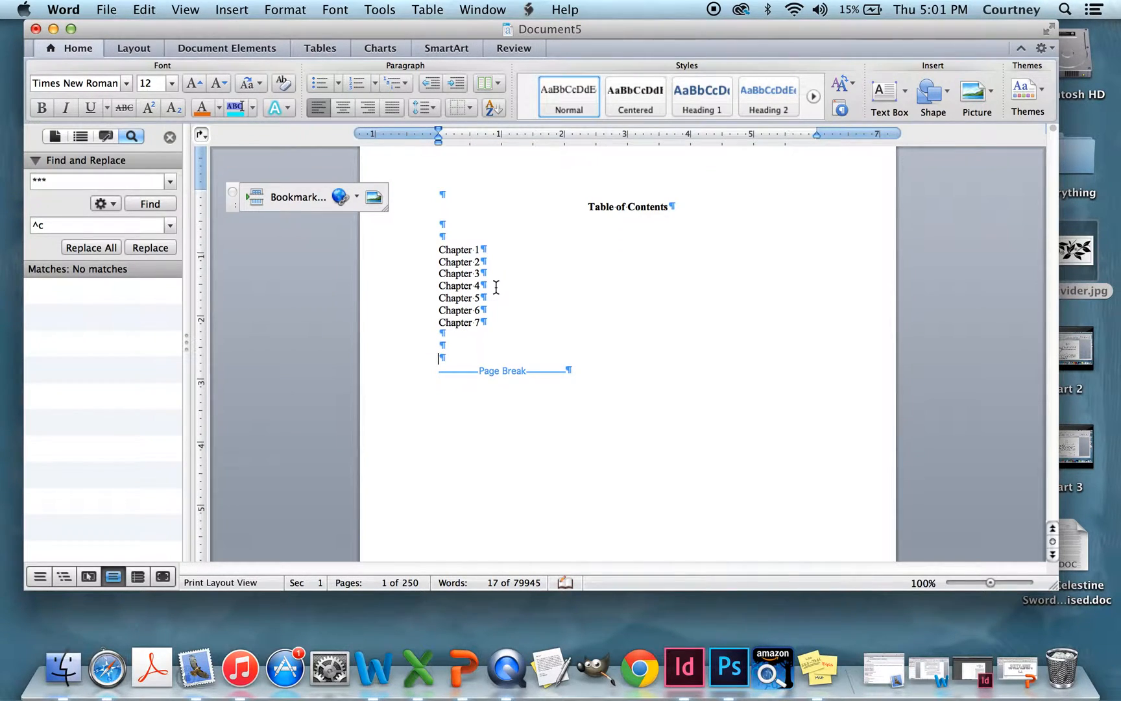
scroll(497, 287, up, 1)
scroll(496, 289, down, 6)
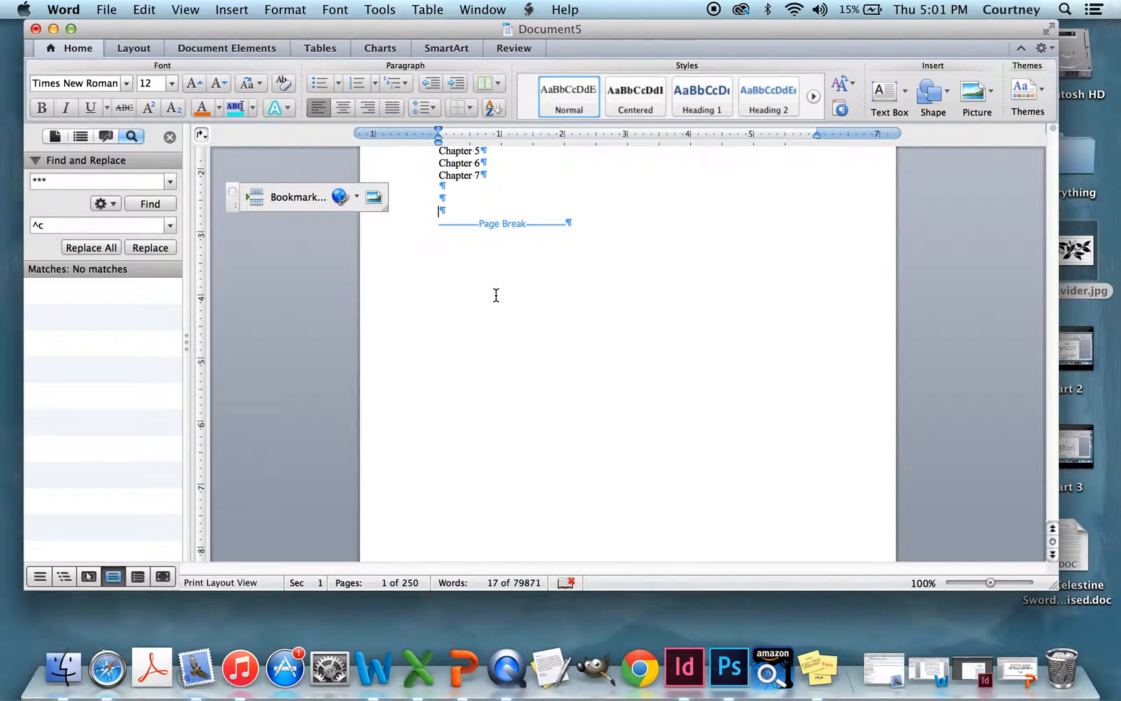
scroll(497, 298, up, 3)
scroll(496, 299, up, 3)
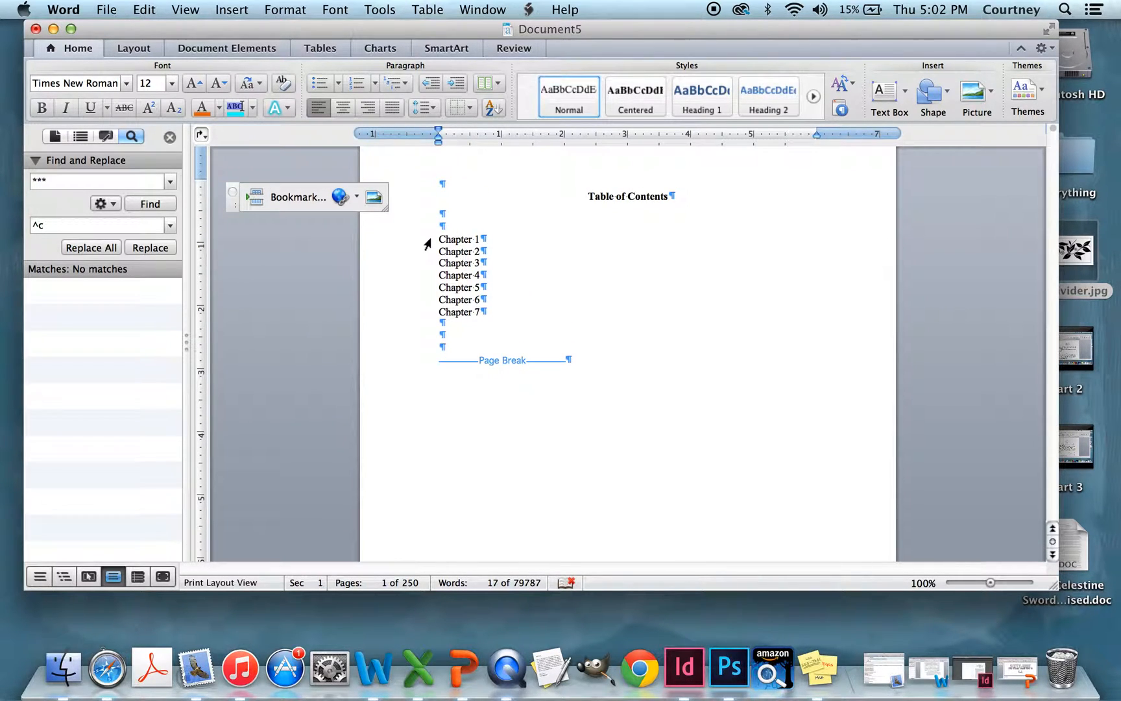
- Review the document's bookmarks sorted by location to check the name given to each chapter
scroll(491, 366, up, 2)
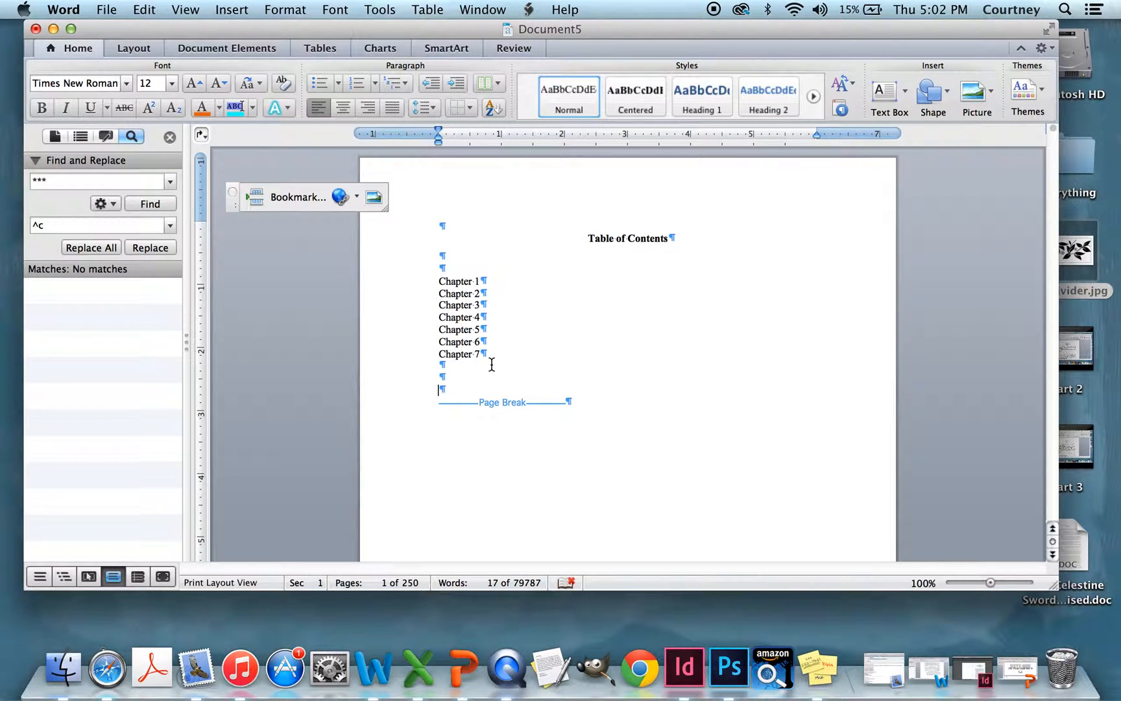
click(295, 196)
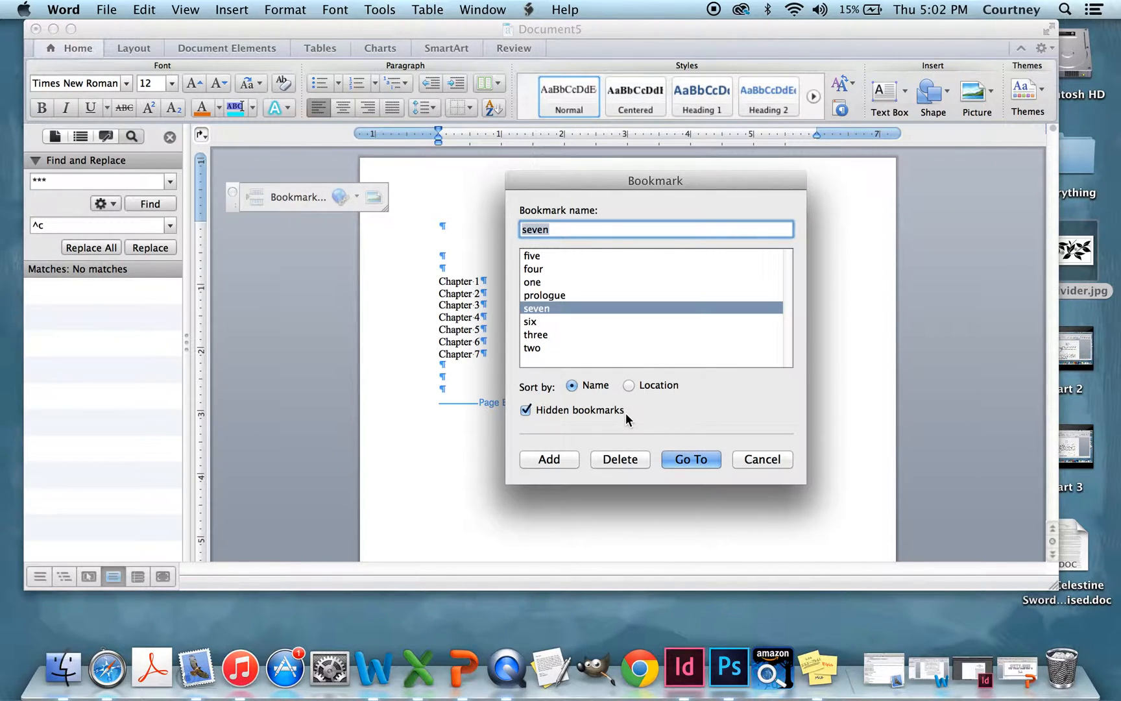
click(656, 385)
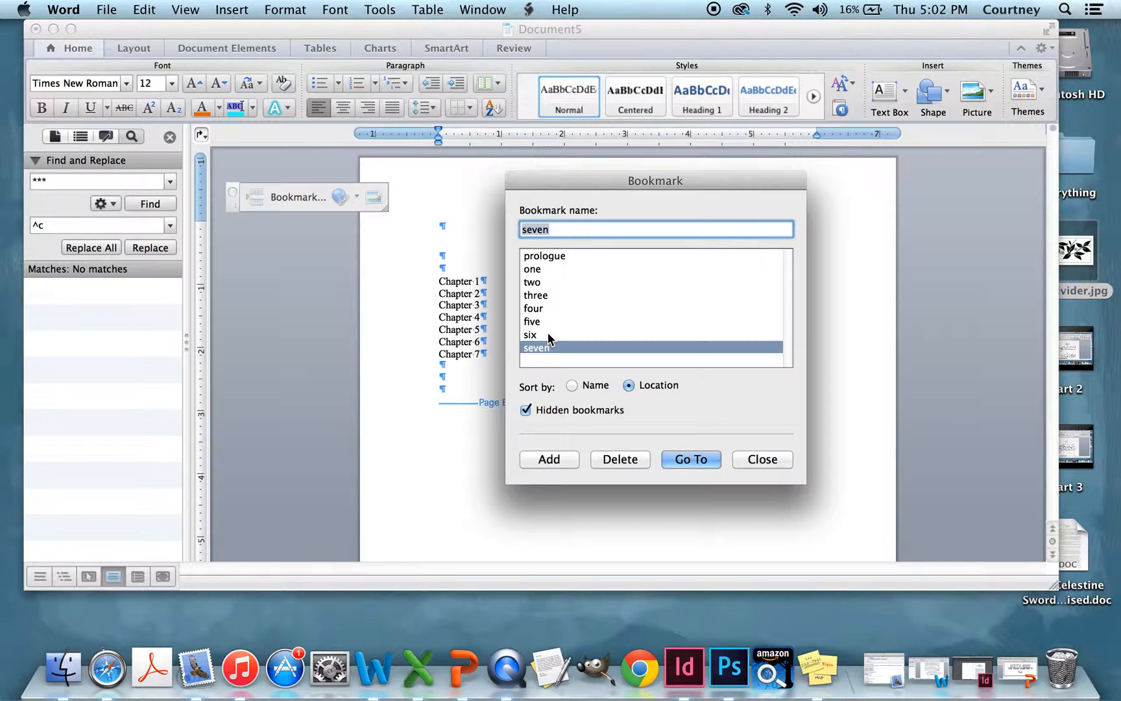
click(753, 458)
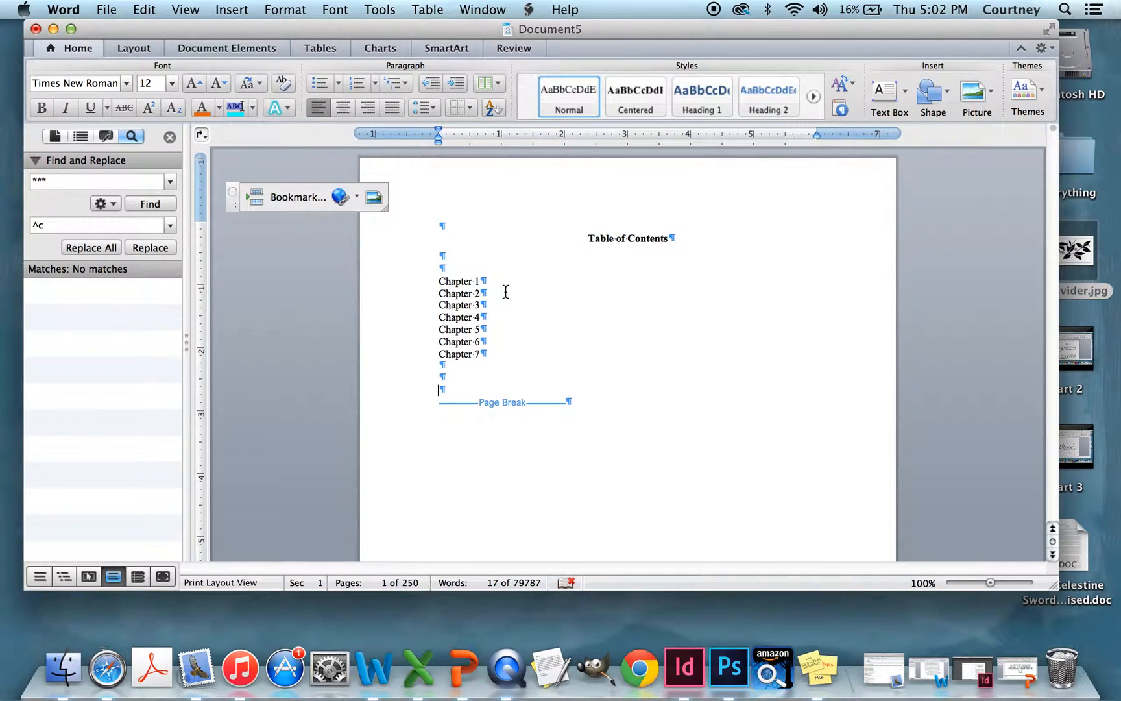
- Hyperlink the Chapter 1 entry to the anchor "one" and put Chapter 2 back on its own line
click(383, 281)
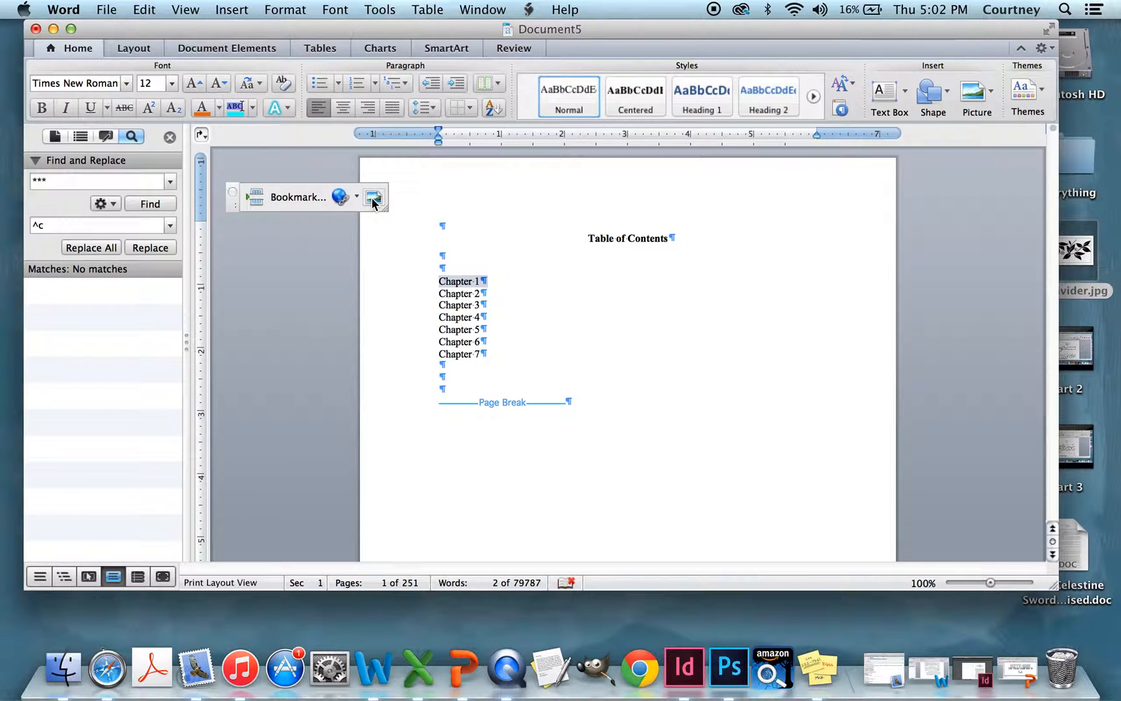
click(340, 197)
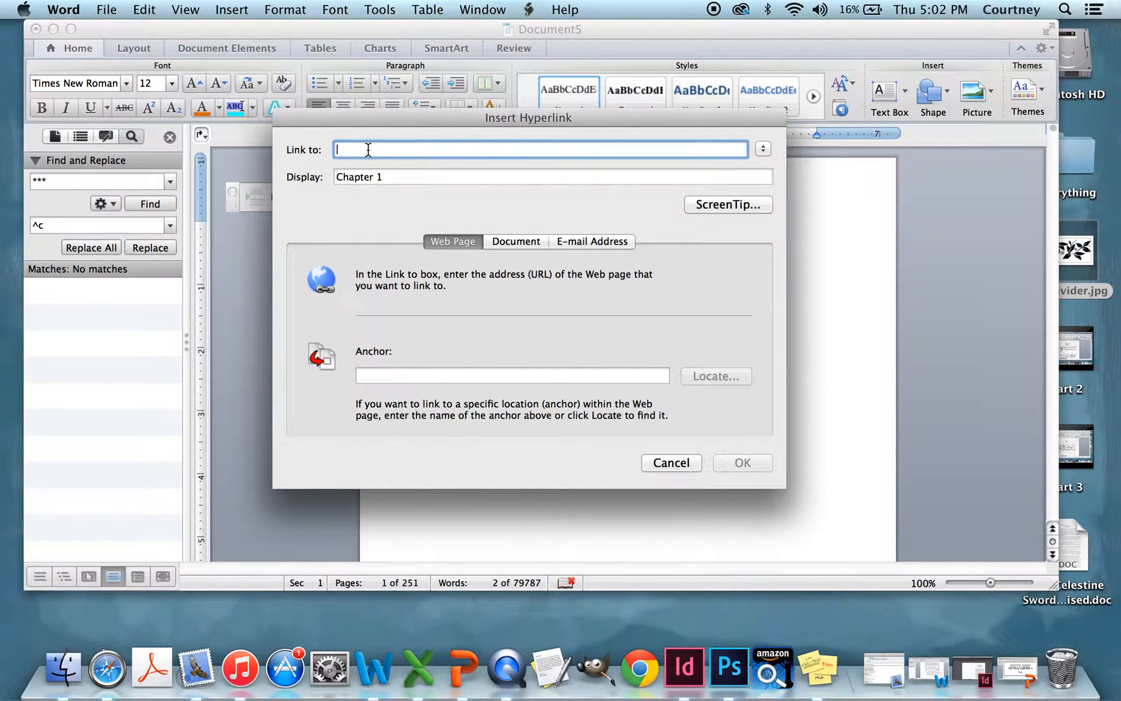
click(368, 377)
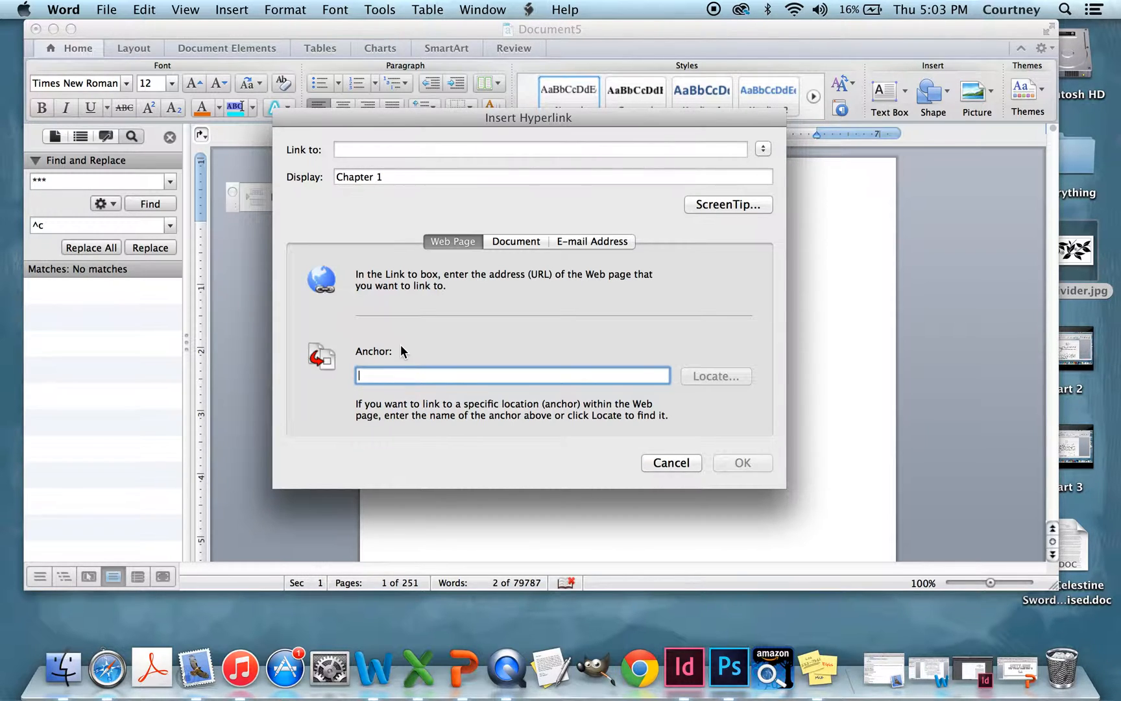
text(one)
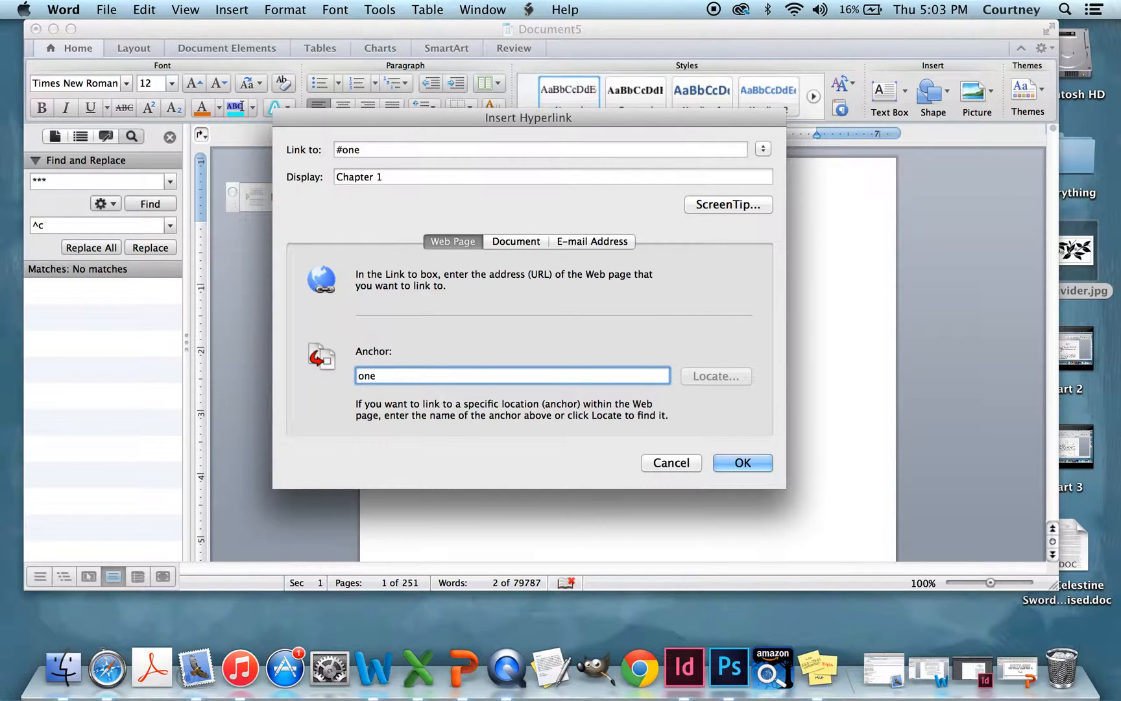
click(746, 464)
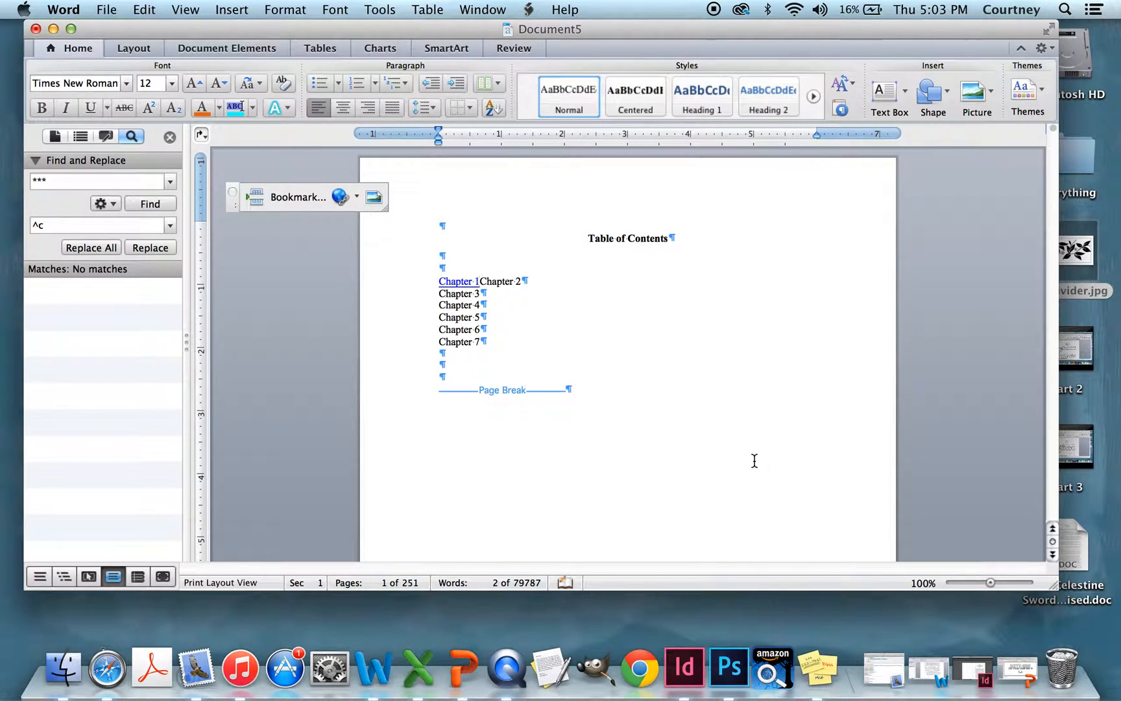
key(Return)
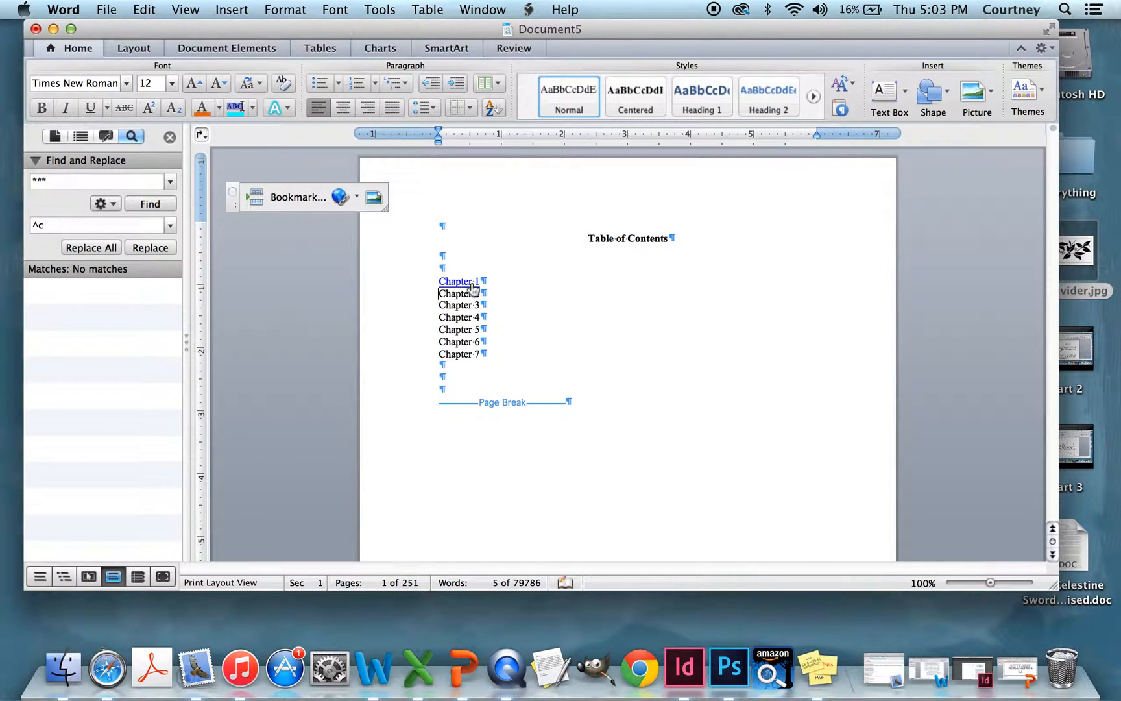
- Test the Chapter 1 link by following it, and return to the table of contents
mouse_move(459, 289)
click(458, 283)
scroll(535, 400, up, 18)
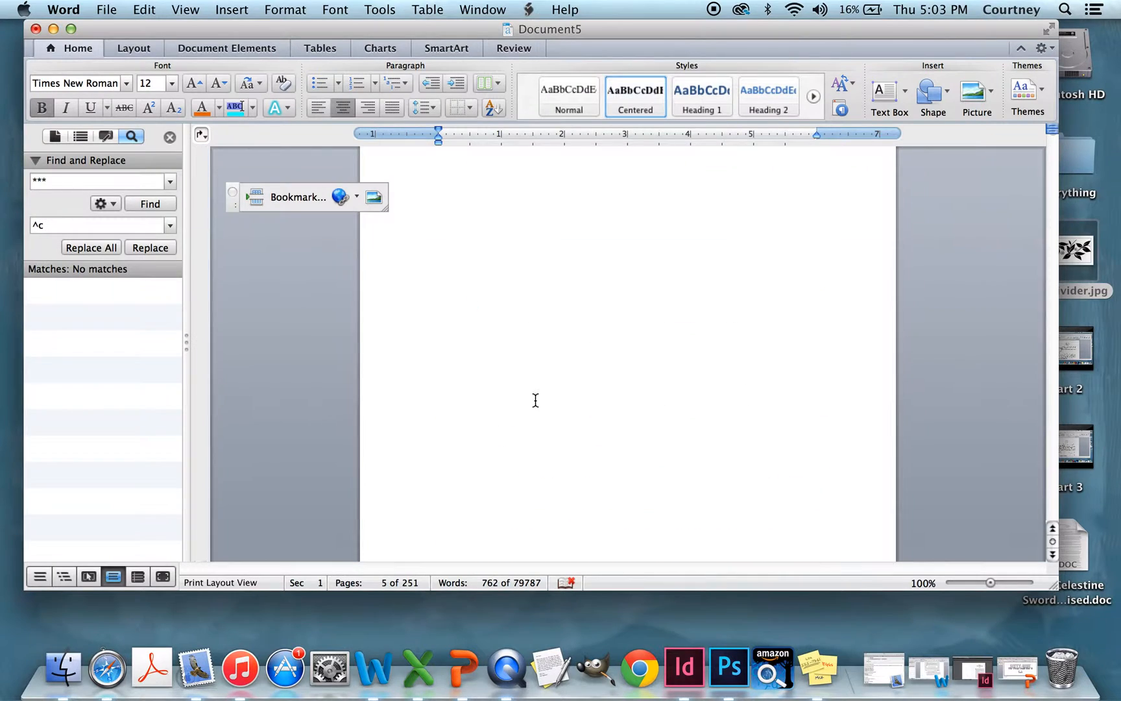
scroll(535, 401, up, 10)
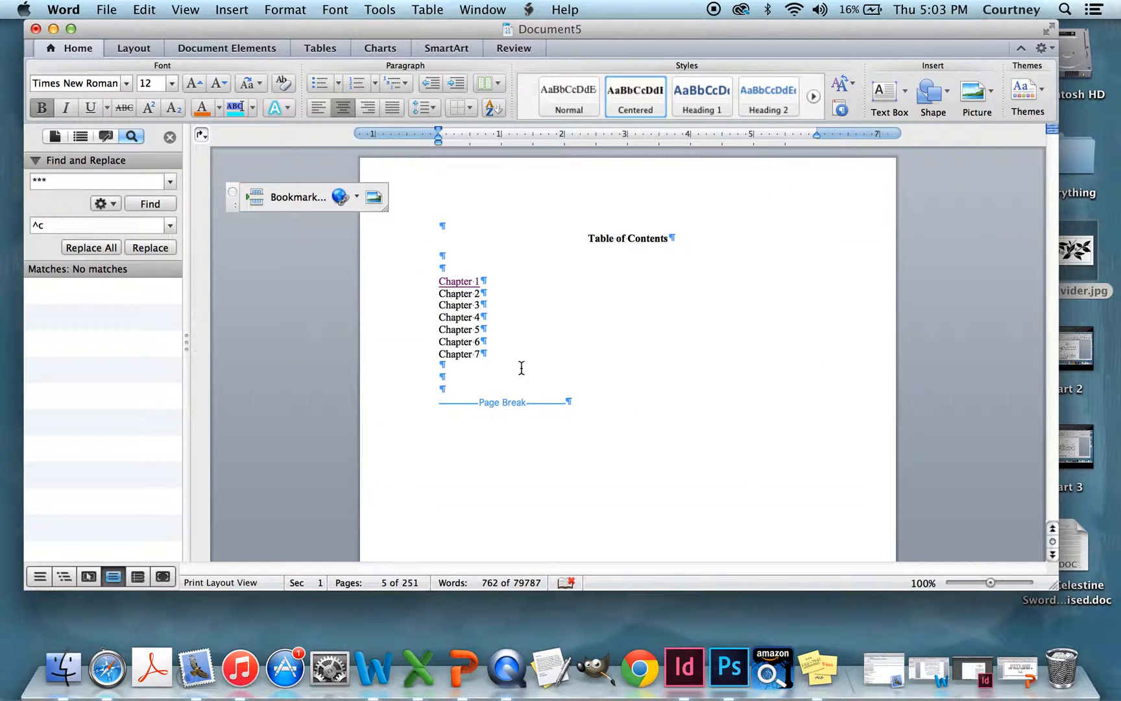
- Reselect the bookmark "one" from the document's places as the Chapter 1 link's anchor, and restore the line break after the entry
click(393, 283)
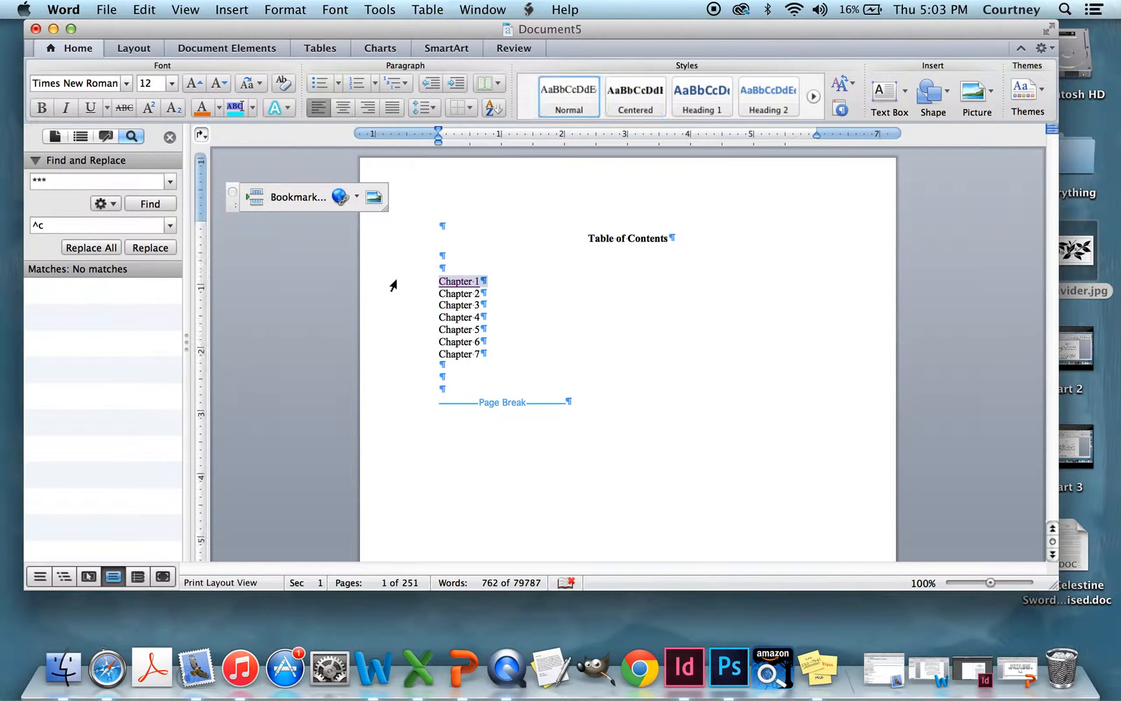
click(338, 197)
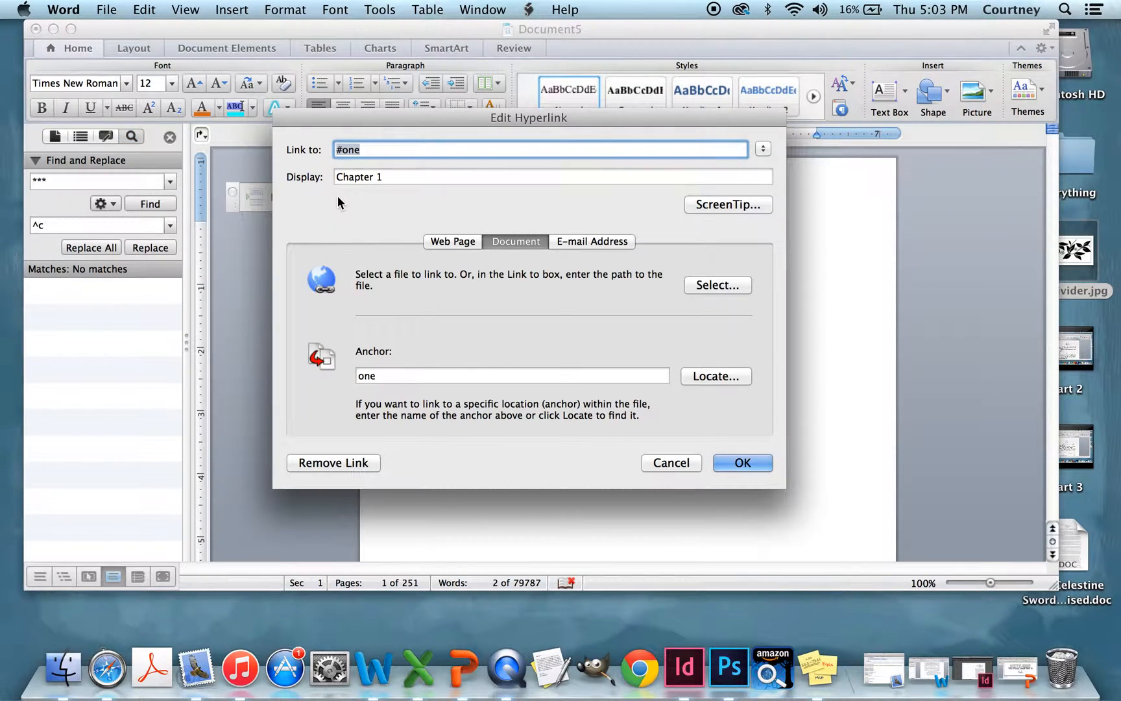
click(716, 382)
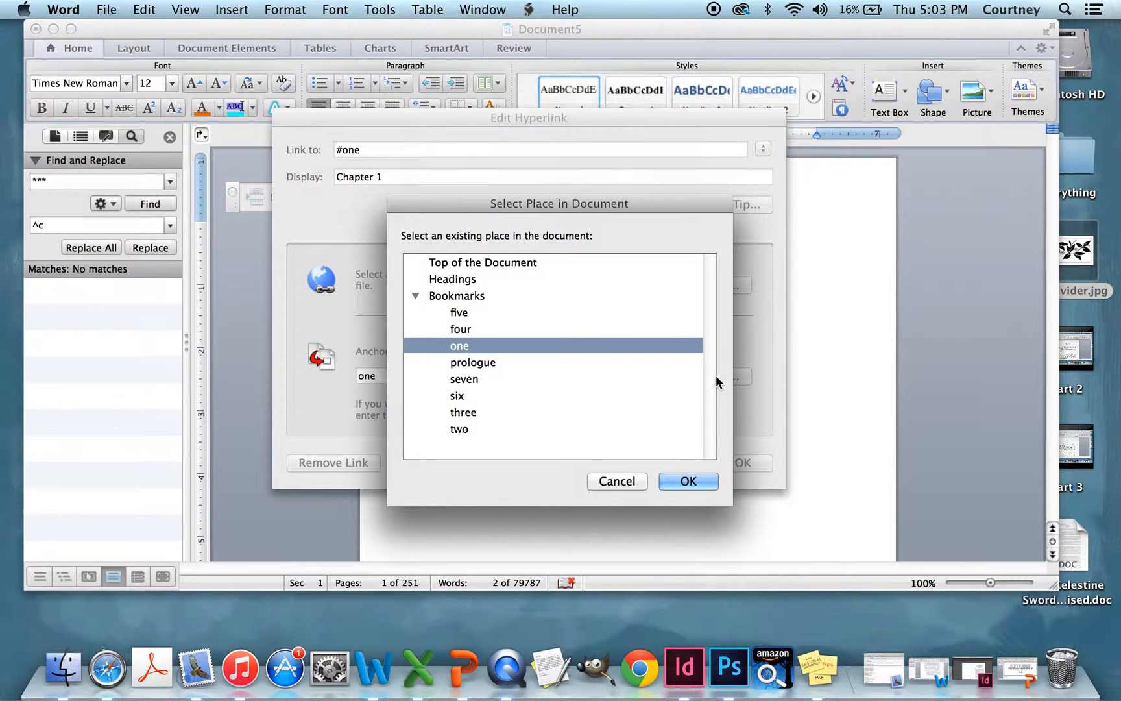
click(416, 295)
click(416, 295)
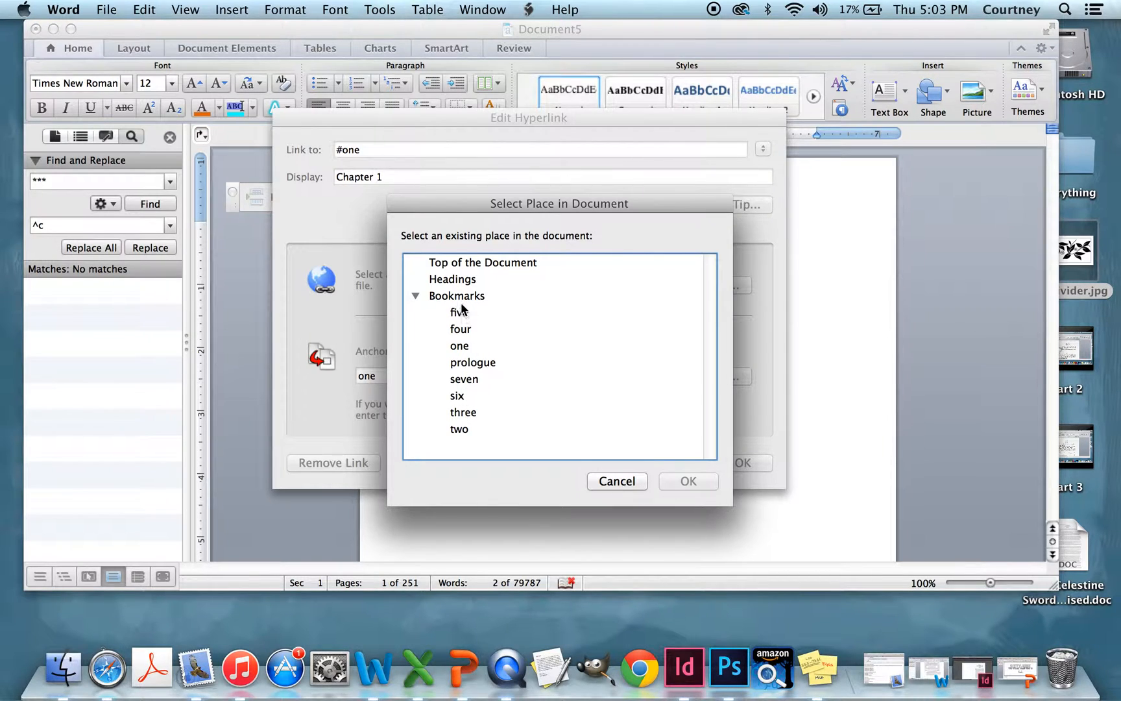
click(460, 346)
click(670, 477)
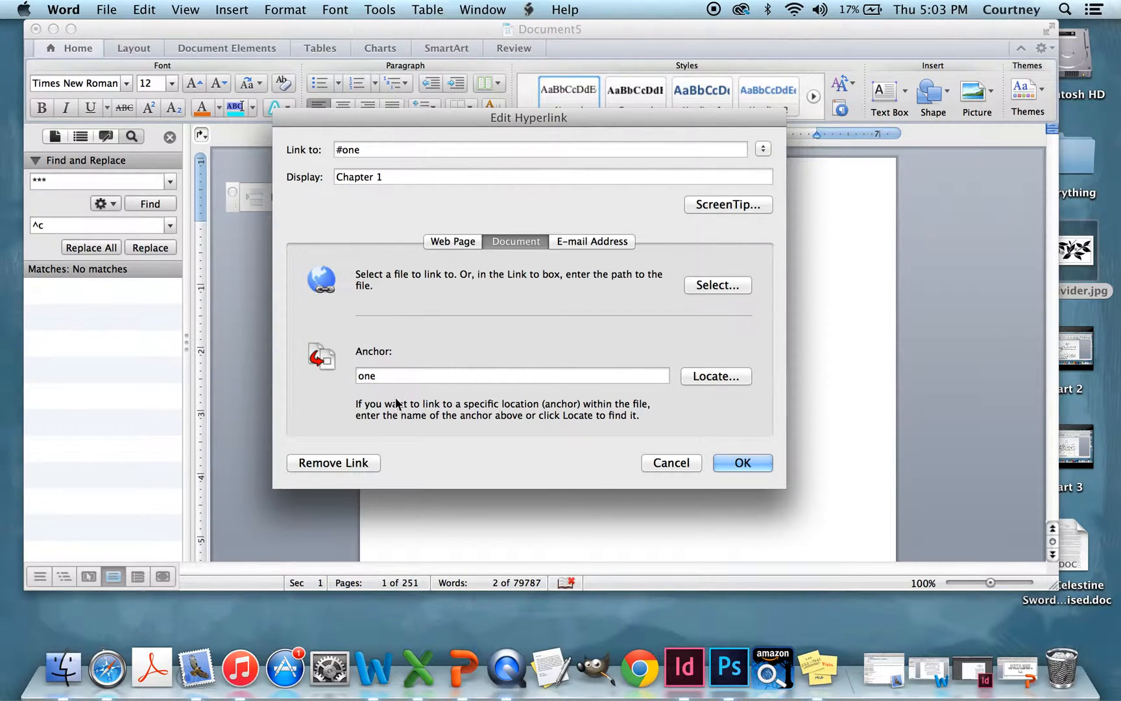
click(750, 463)
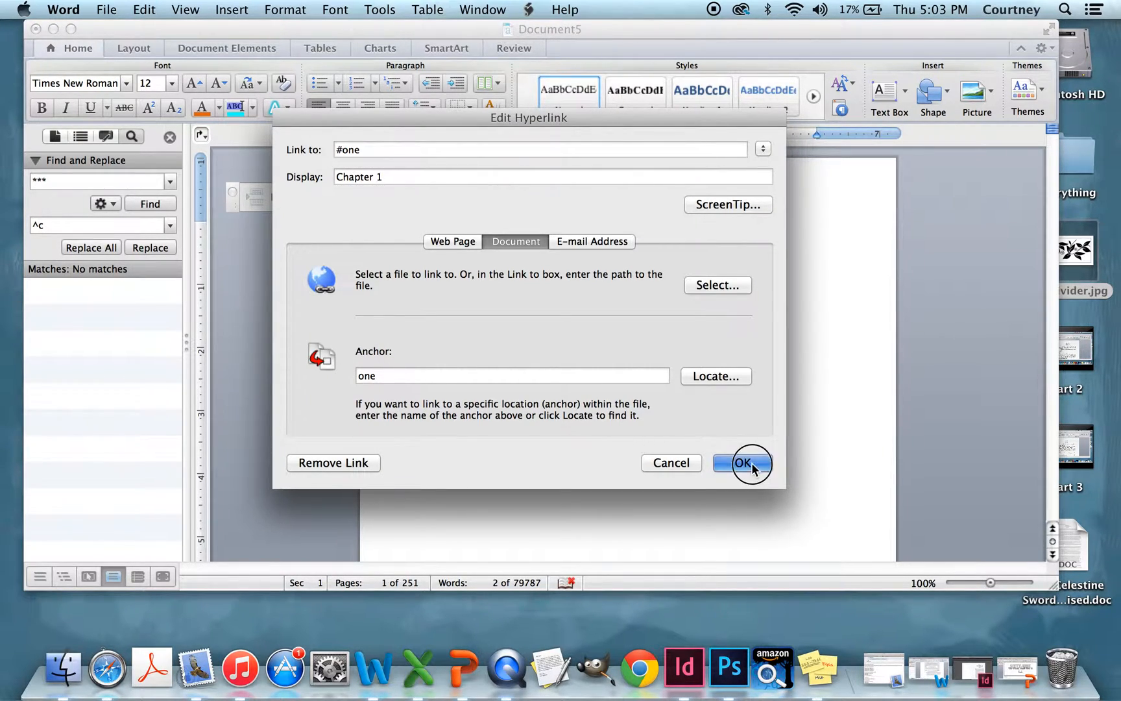
key(Return)
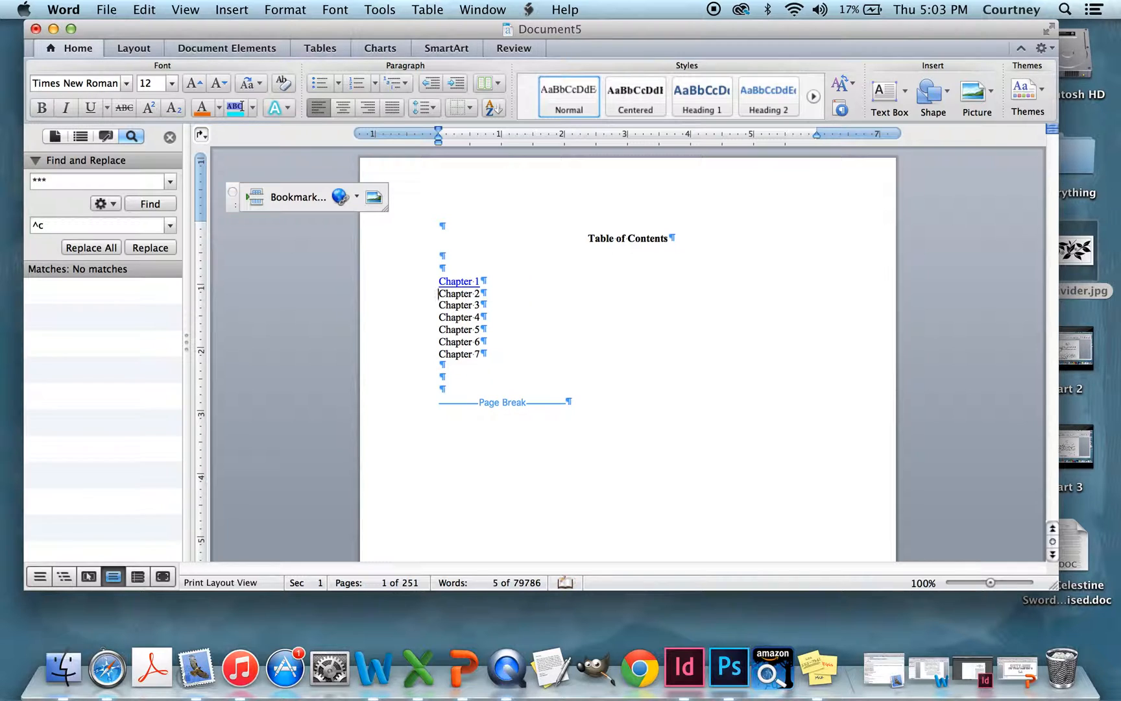
- Hyperlink the Chapter 2 entry to the anchor "two" and keep Chapter 3 on its own line
click(399, 298)
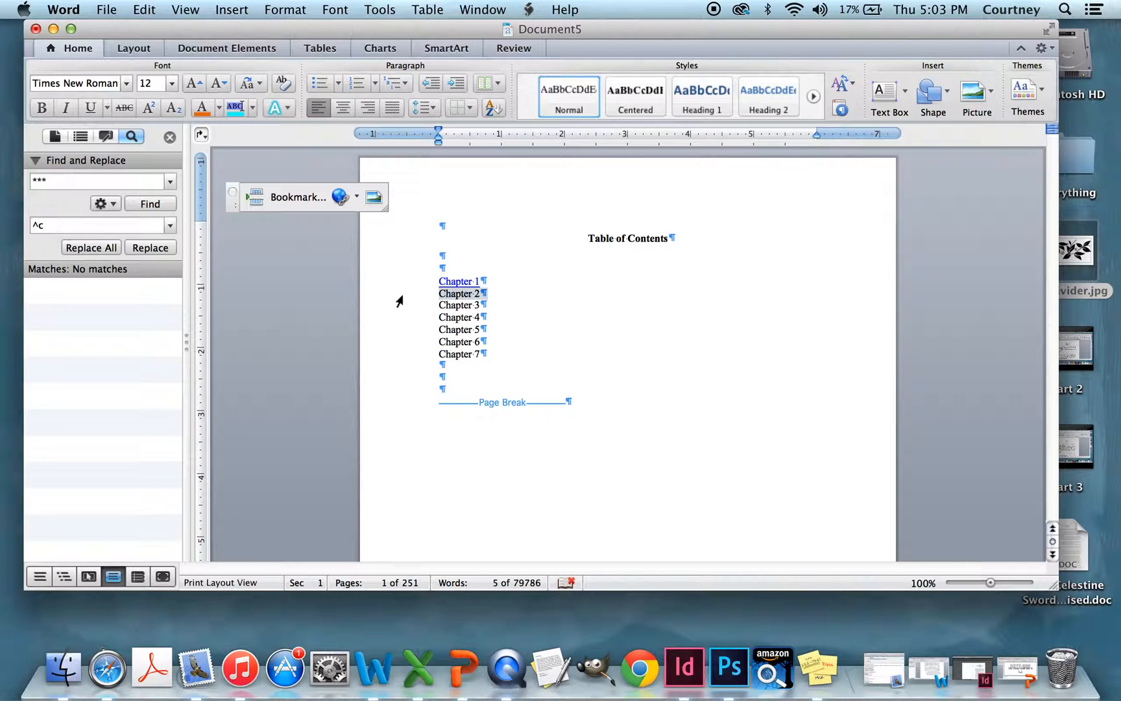
click(339, 196)
key(Tab)
key(Tab)
text(two)
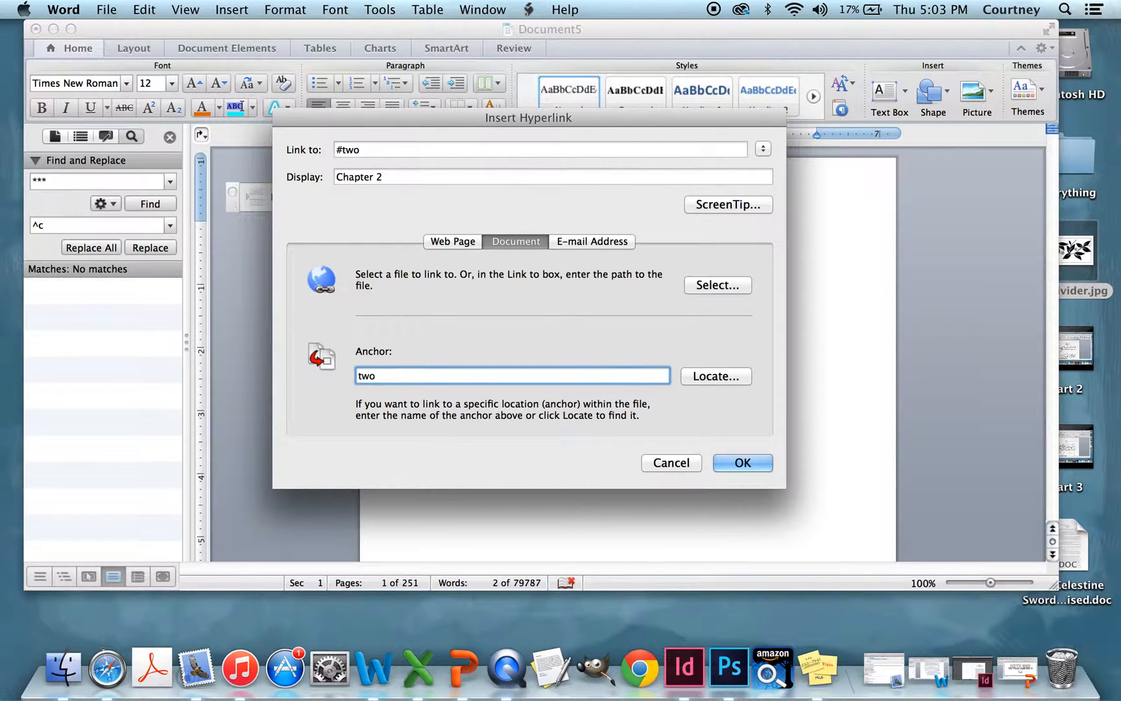
key(Return)
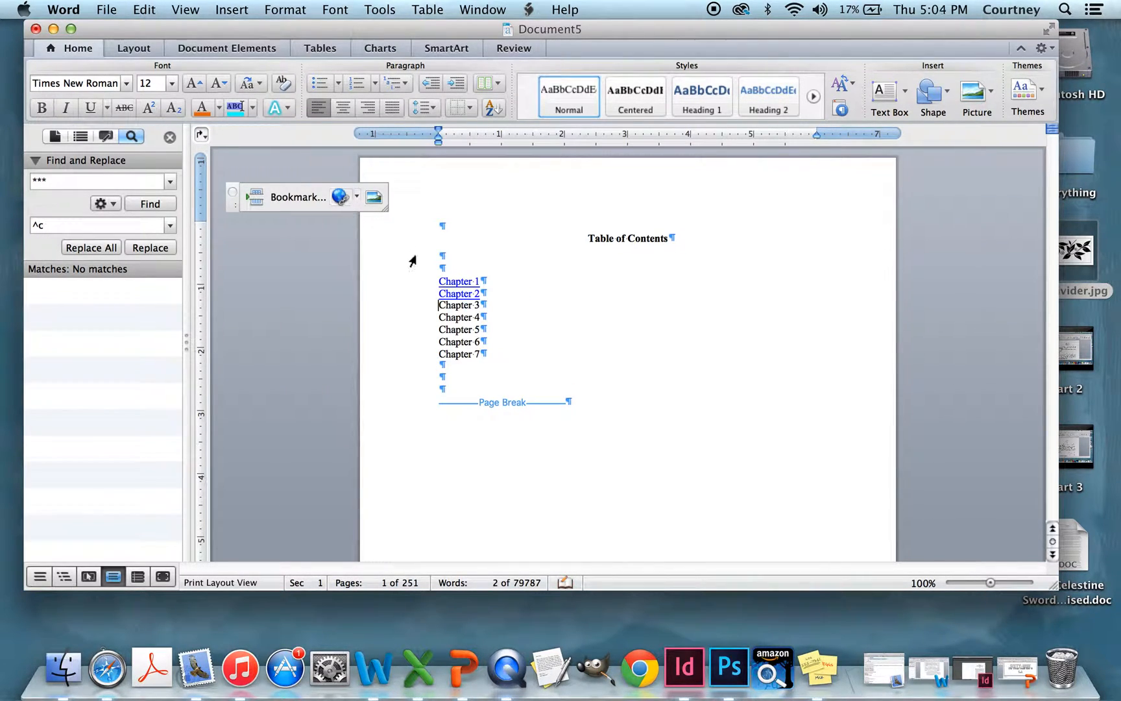
- Hyperlink the Chapter 3 entry to the anchor "three" and keep Chapter 4 on its own line
click(399, 306)
click(340, 196)
text(three)
key(Return)
key(Return)
- Hyperlink the Chapter 4 entry in the table of contents to the anchor "four"
click(388, 317)
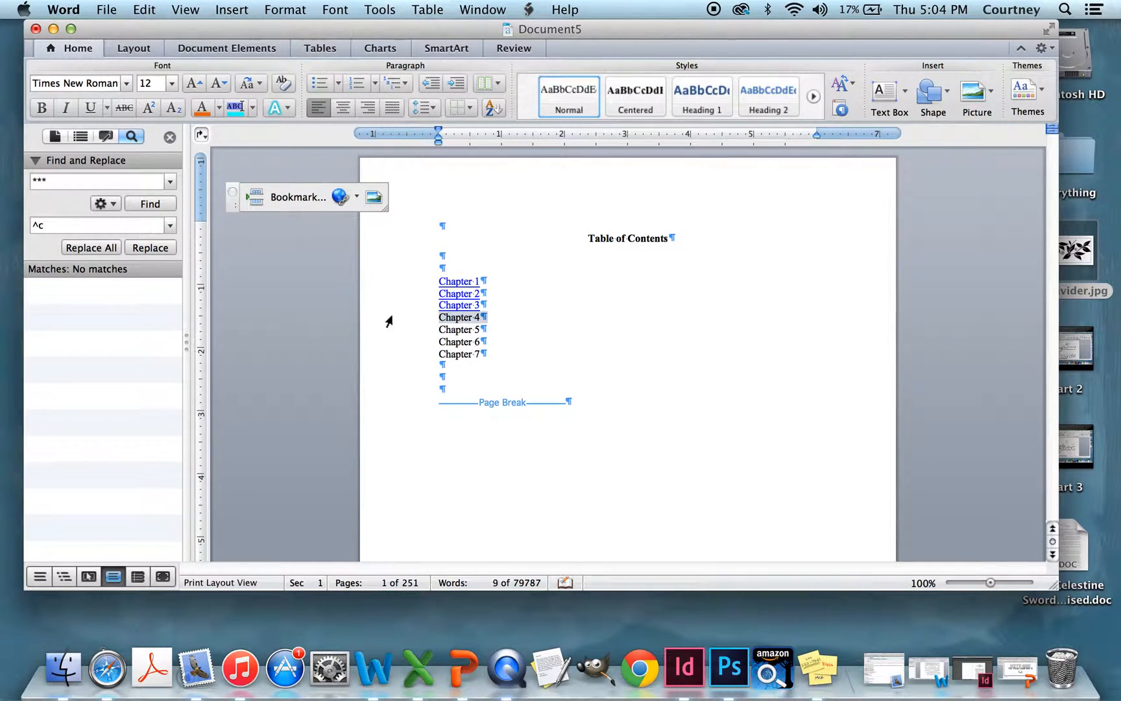
click(339, 195)
text(four)
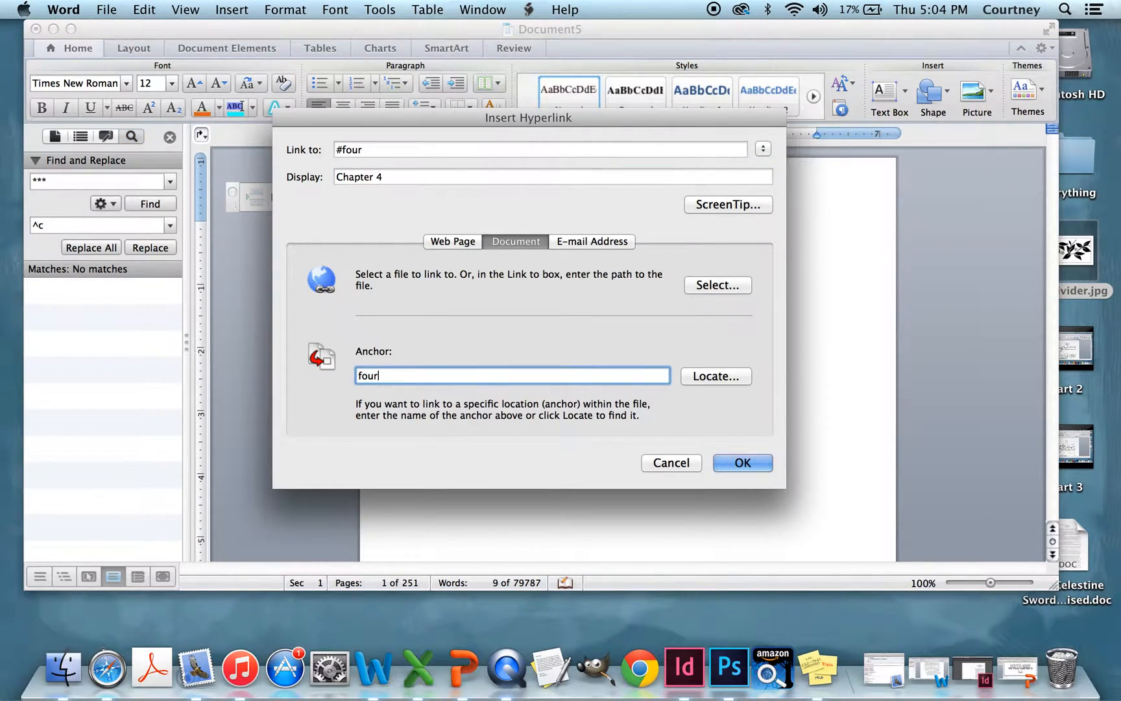
key(Return)
- Hyperlink the Chapter 5 entry in the table of contents to the anchor "five"
click(388, 331)
click(339, 196)
text(five)
key(Return)
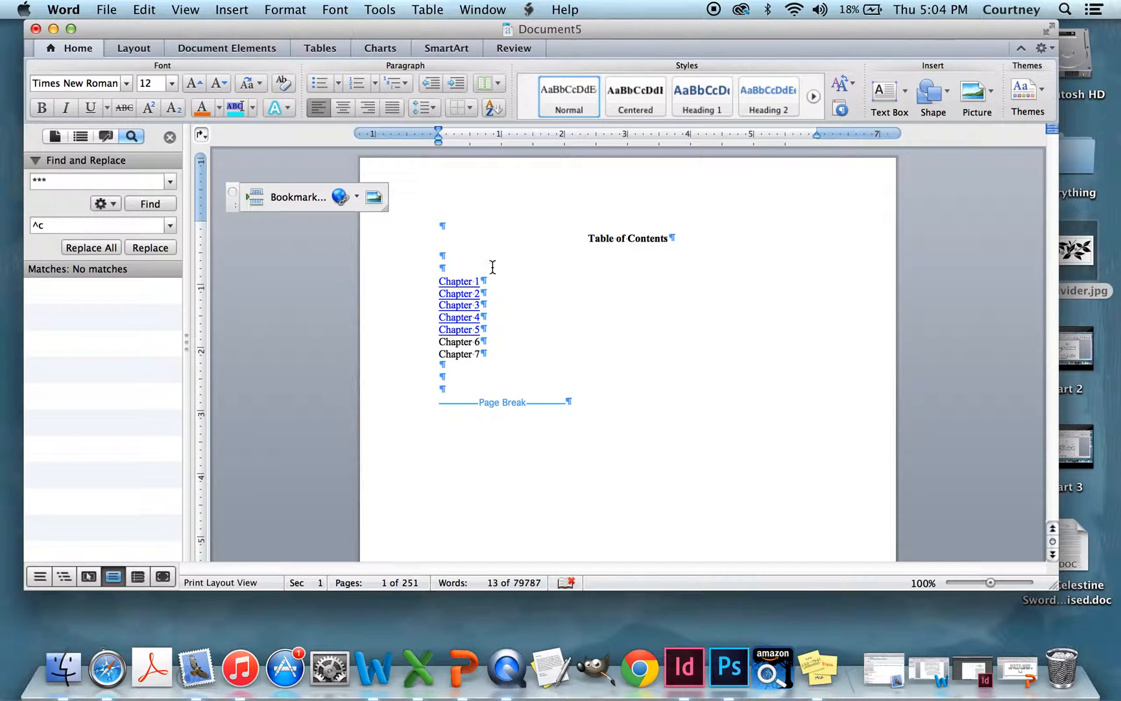
- Delete two blank lines above the page break and one blank line between the Table of Contents title and the chapter list
drag(397, 375, 397, 392)
key(Delete)
click(389, 256)
key(Delete)
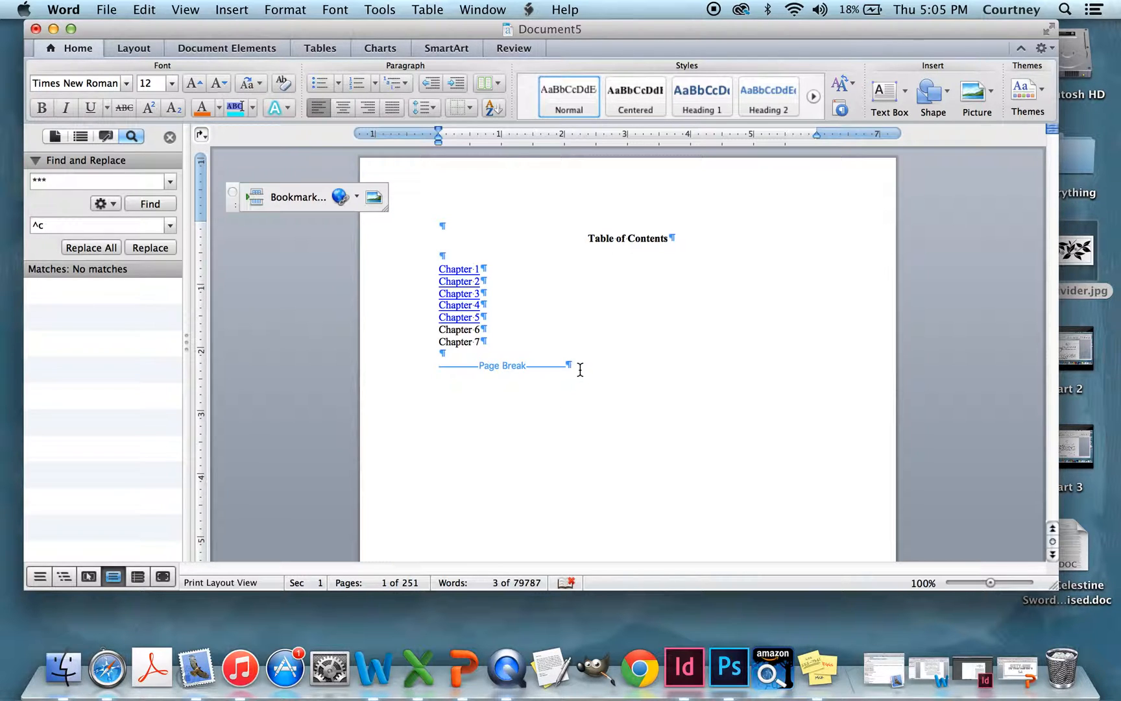
scroll(583, 370, down, 15)
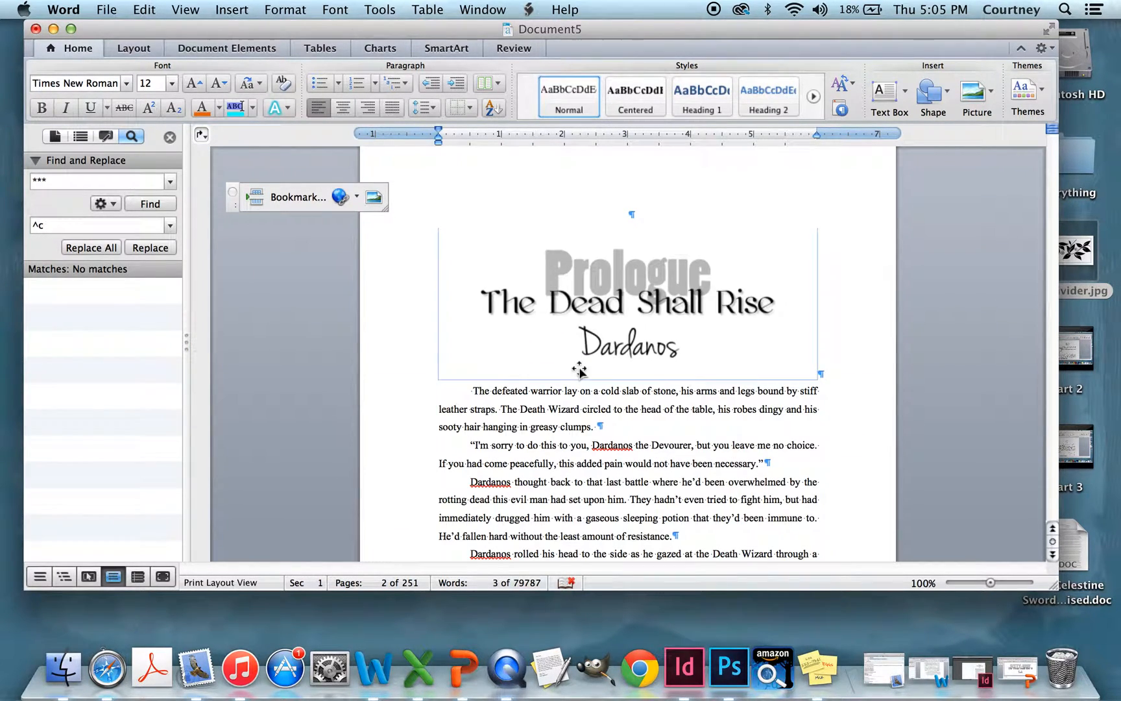
scroll(580, 370, up, 15)
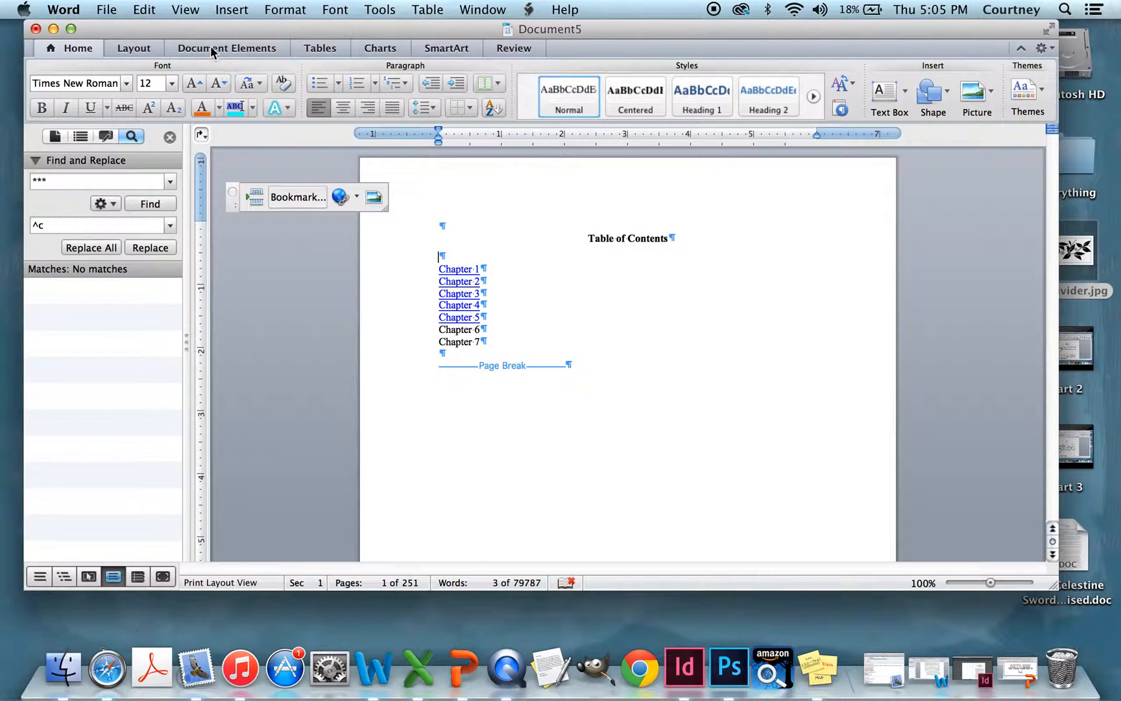
- Save the document to the Desktop as a Word Document (.docx) named "book-Amazon"
click(108, 11)
click(144, 159)
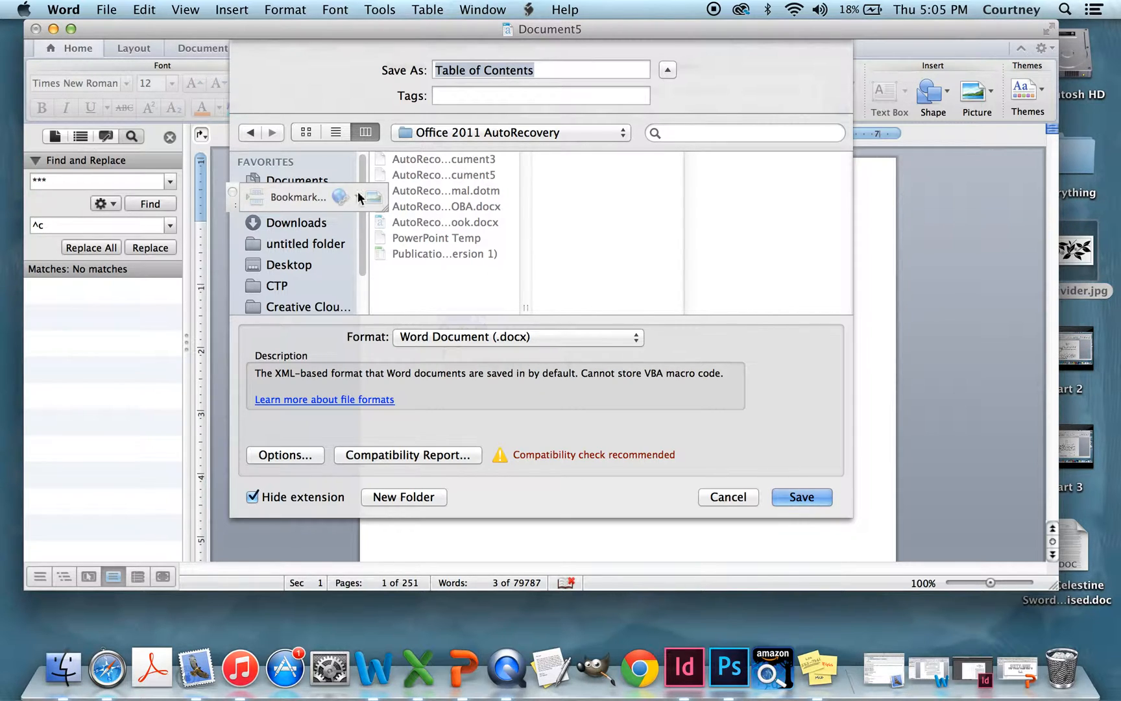
scroll(295, 238, down, 1)
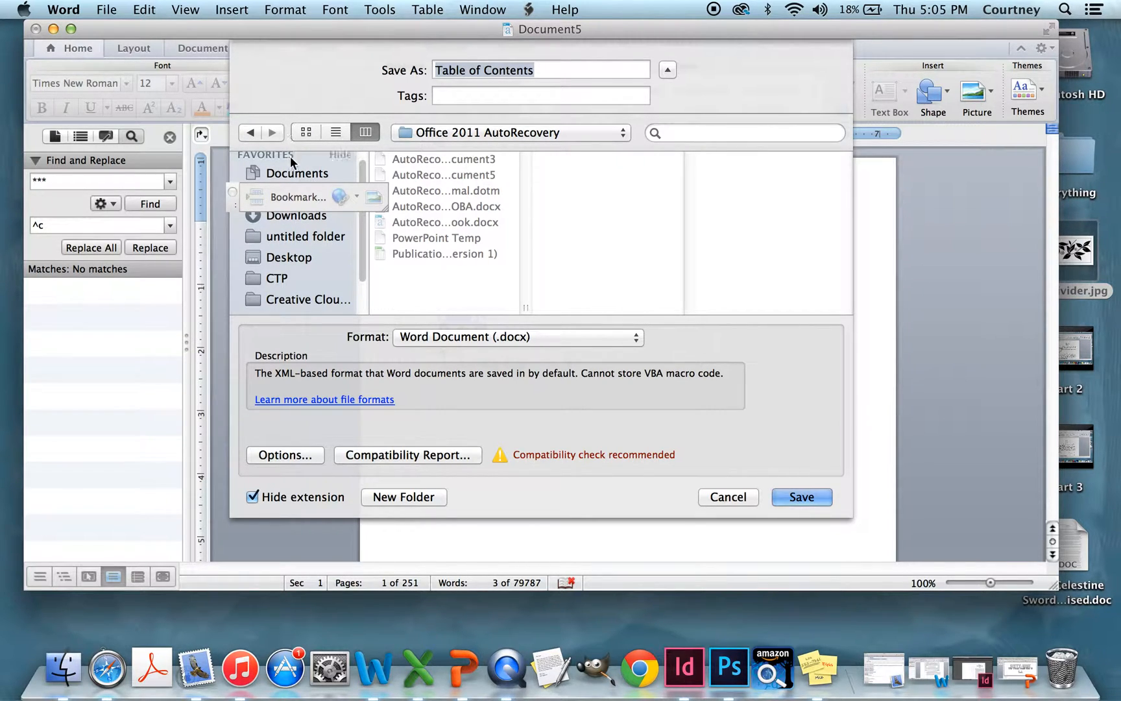
click(300, 258)
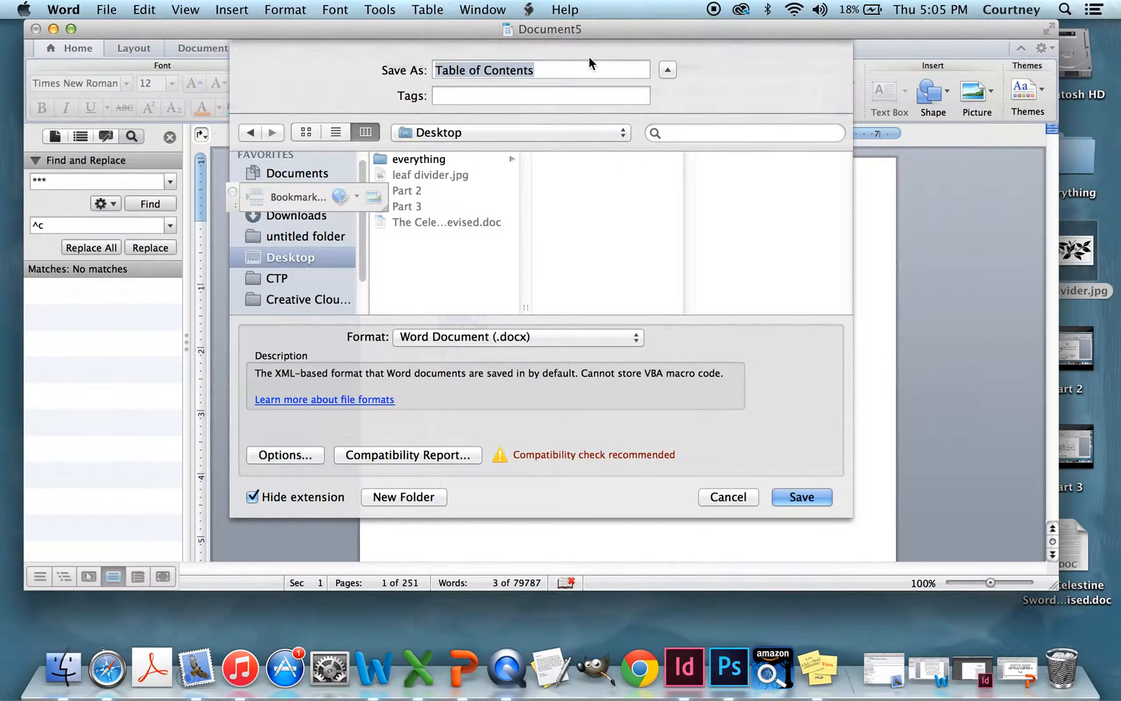
text(book)
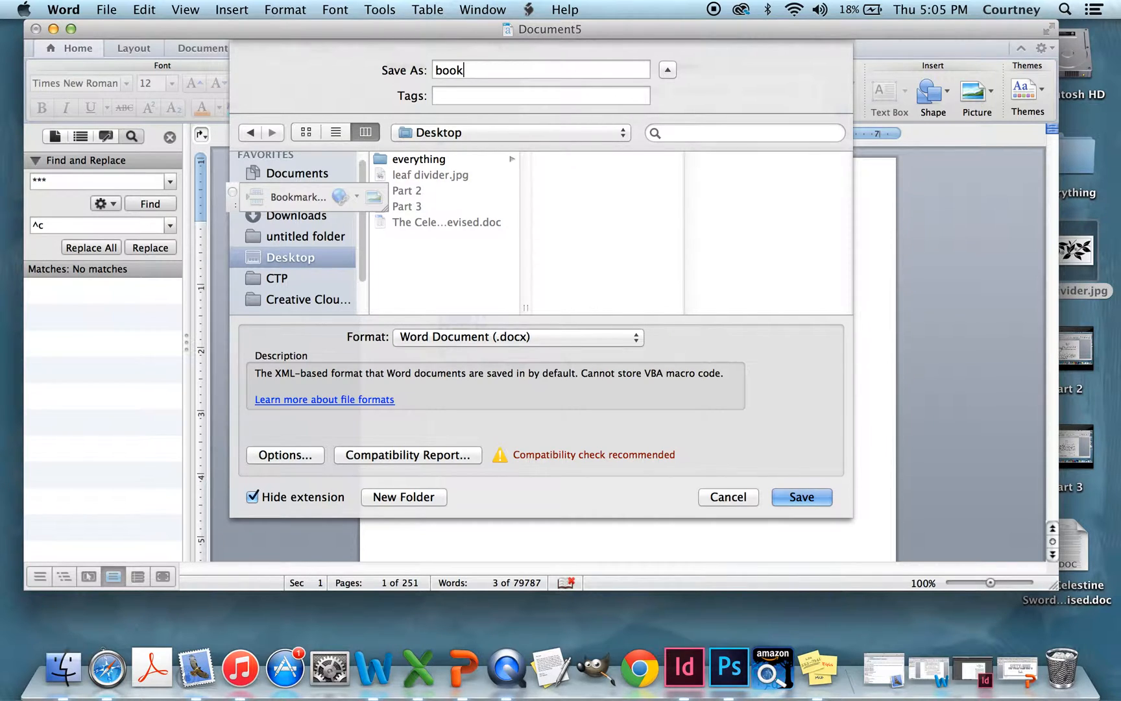
text(-Amazon)
click(802, 496)
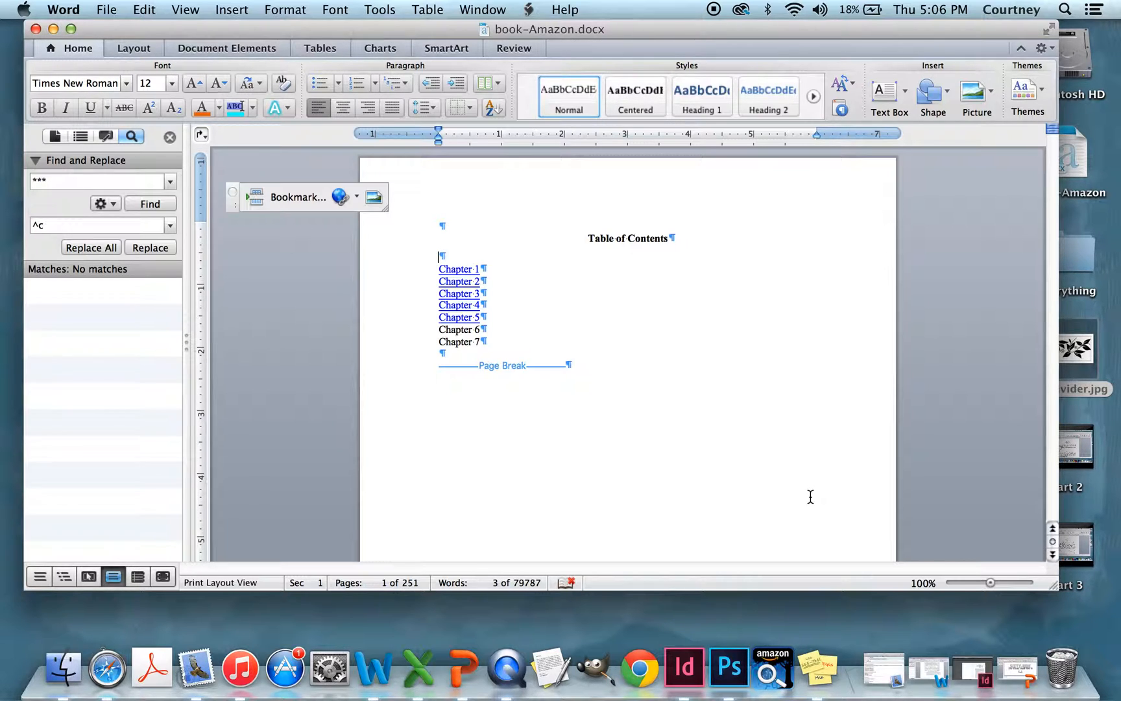
- Clear both the search text and the replacement text in Find and Replace
click(124, 186)
double_click(124, 185)
key(BackSpace)
double_click(74, 225)
key(BackSpace)
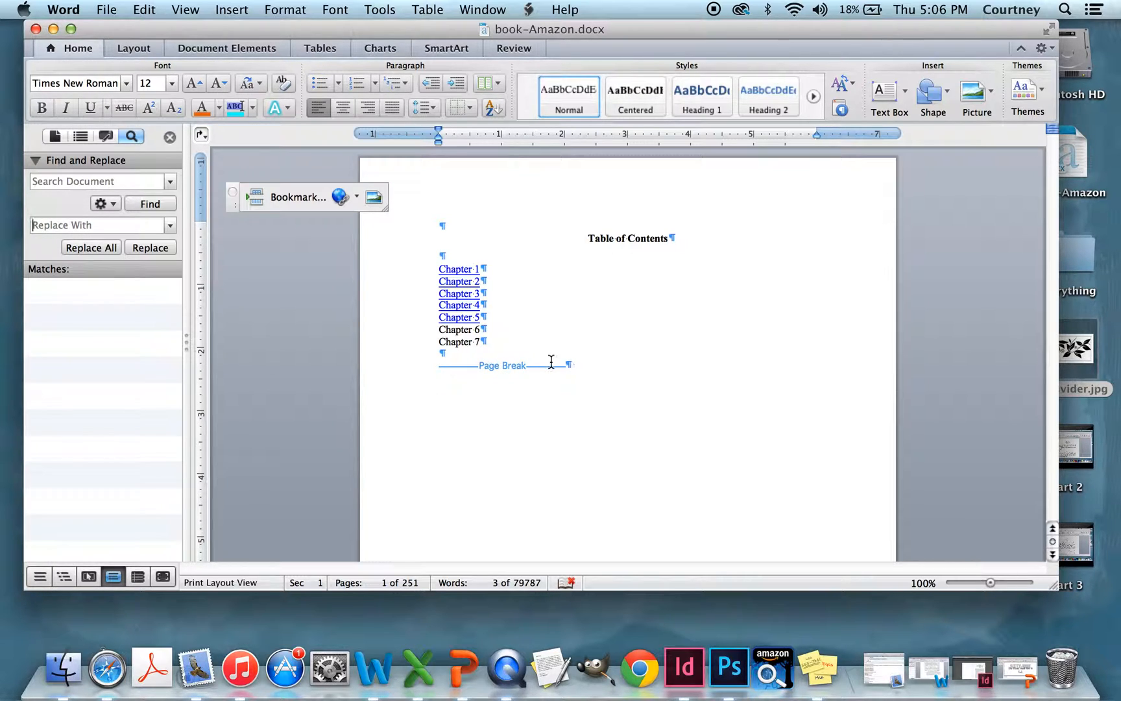
- Add two blank lines between the Chapter 7 entry and the page break
click(456, 357)
key(Return)
key(Return)
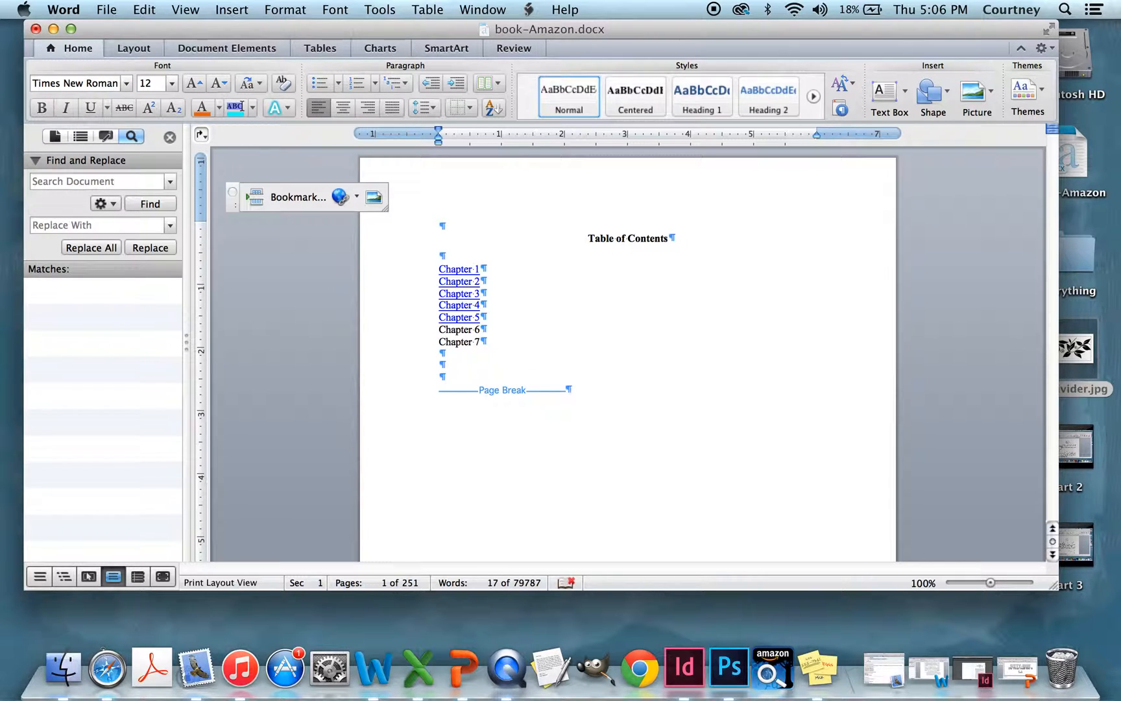
- Insert a Section Break (Next Page) in the blank lines below the Chapter 7 entry and copy that break
click(235, 7)
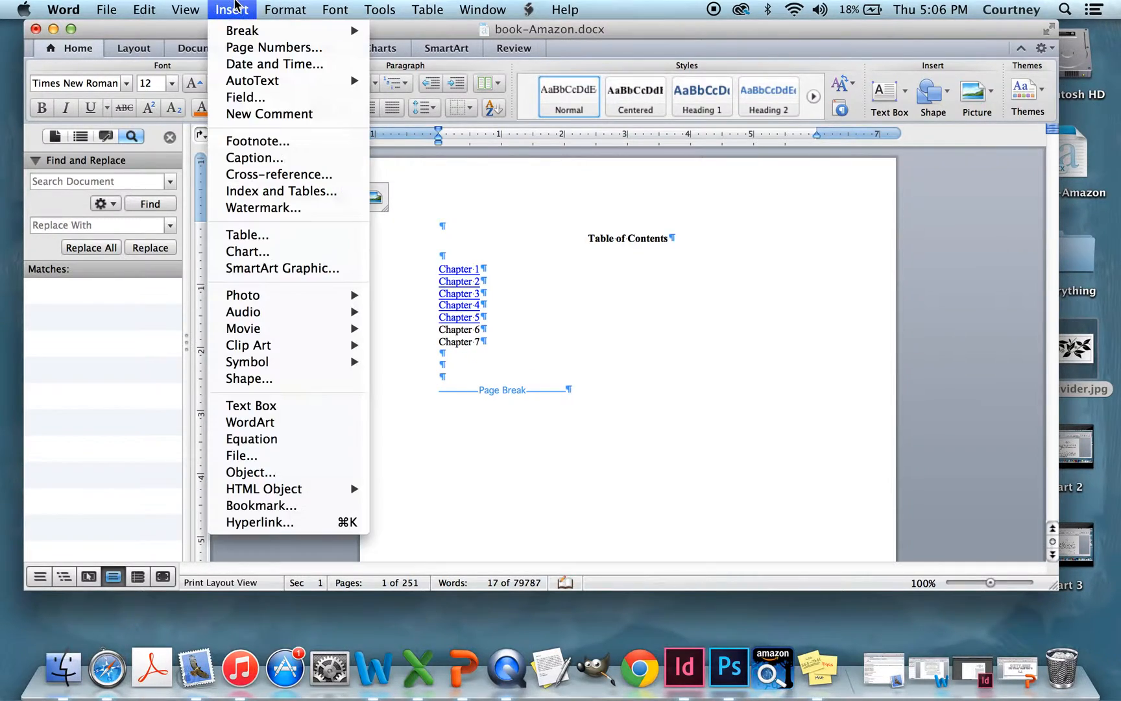
mouse_move(243, 34)
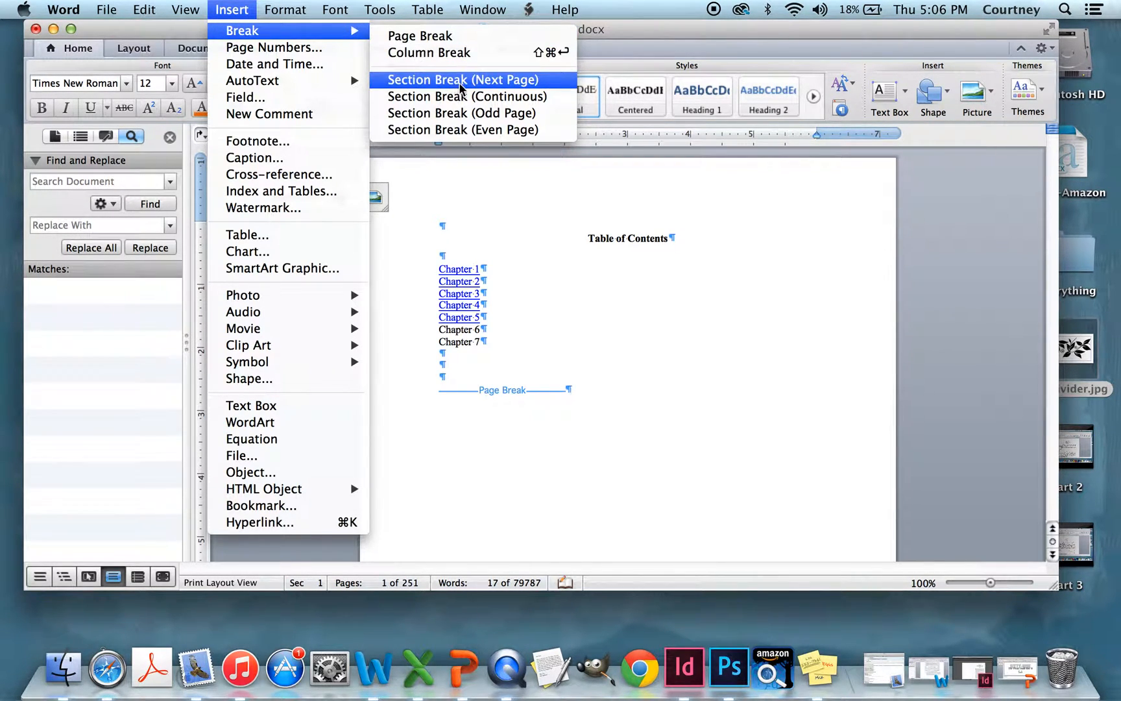
click(517, 81)
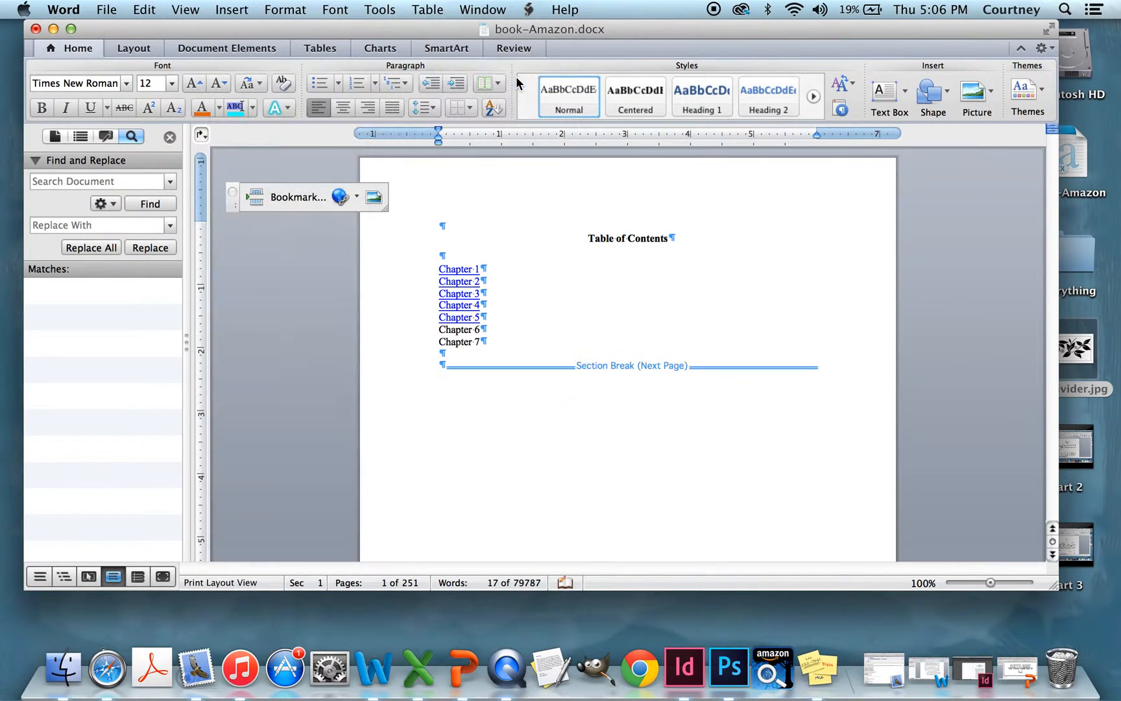
scroll(535, 459, up, 10)
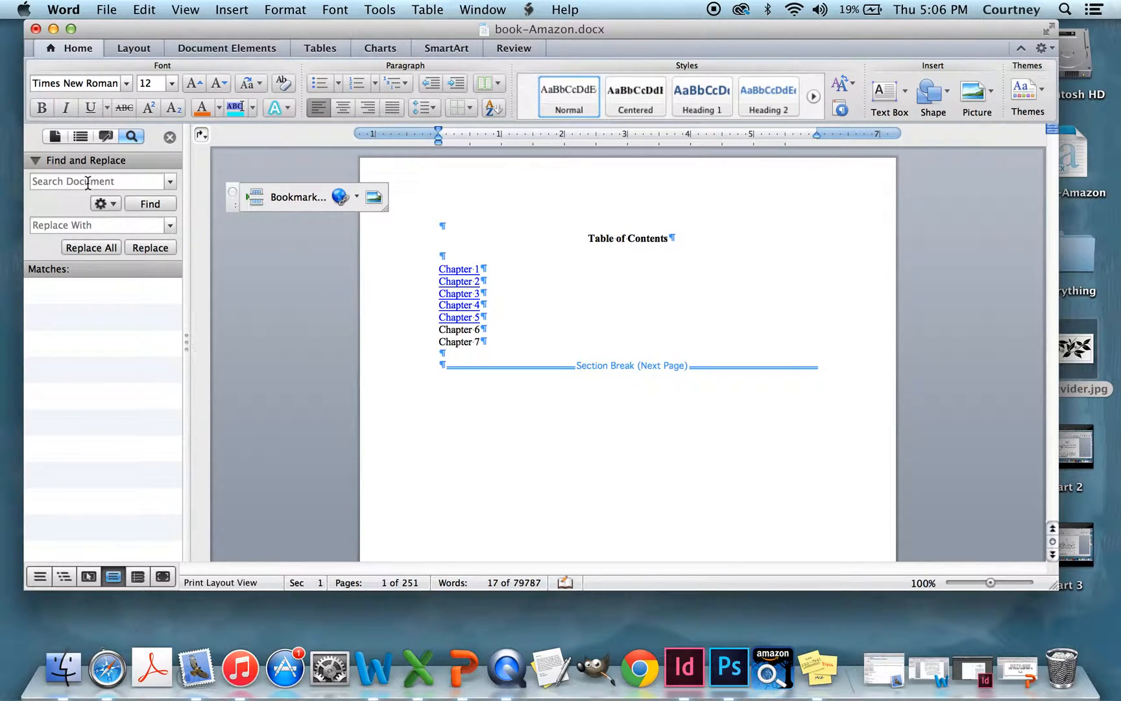
scroll(578, 488, down, 7)
click(513, 496)
scroll(514, 496, up, 7)
click(394, 369)
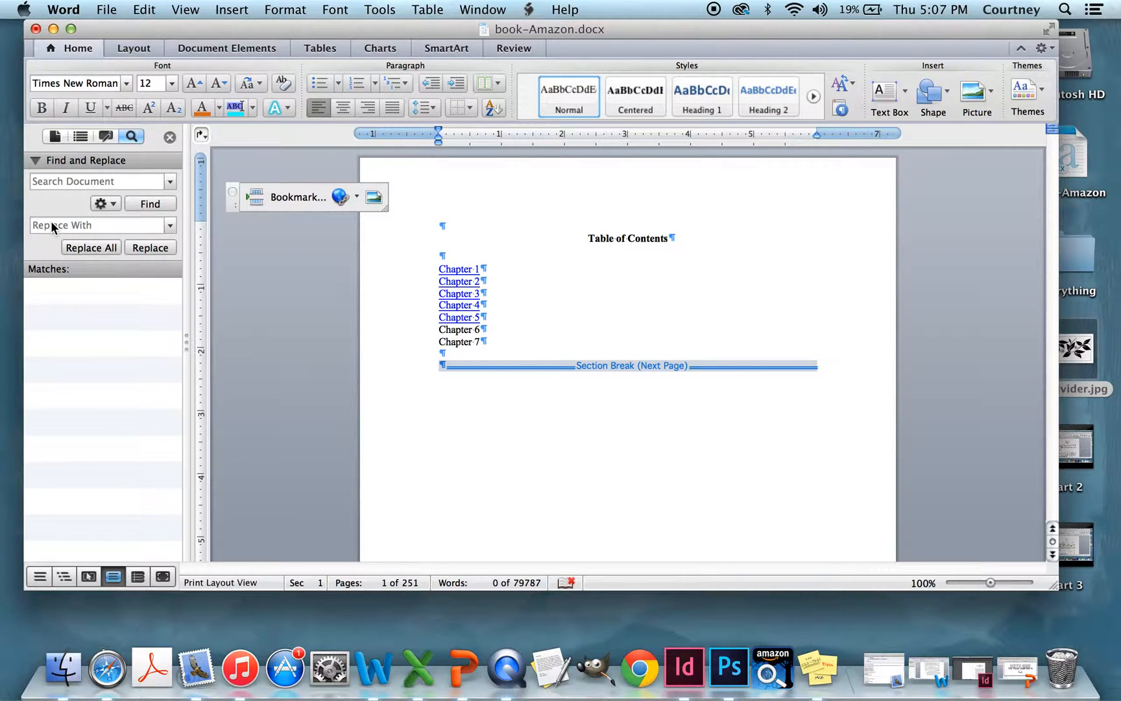
- Set Find and Replace to search for ^m and replace it with ^c
text(^c)
text(^)
text(m)
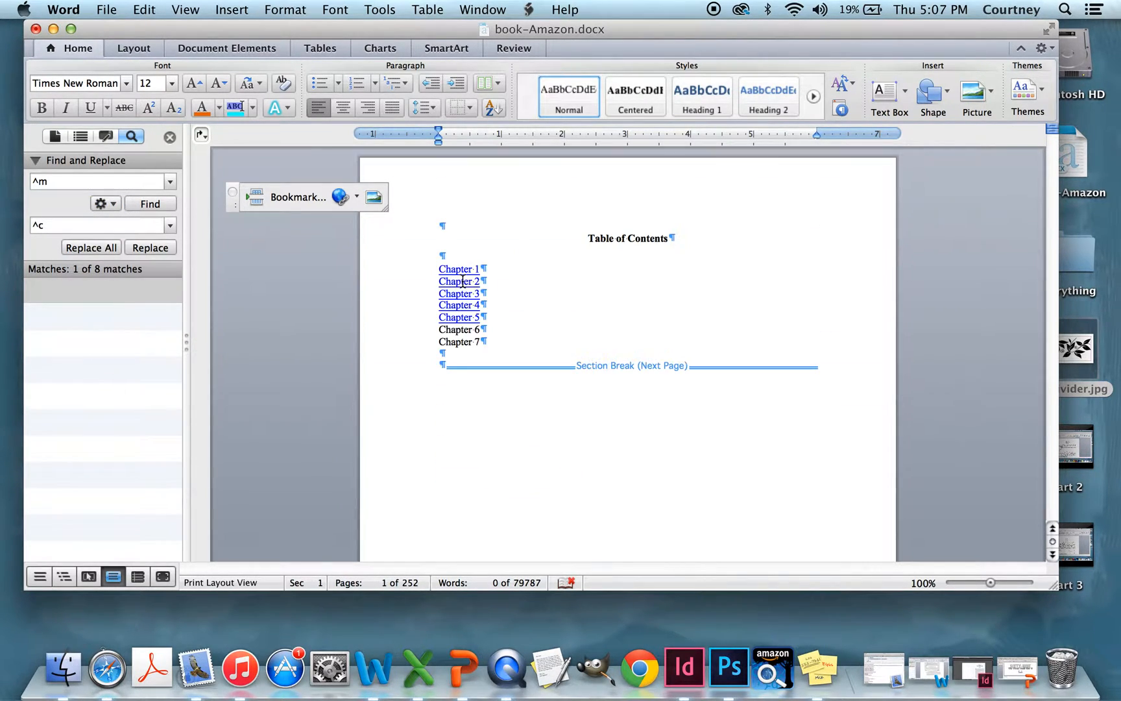
- Delete the section break below the chapter list and one blank line above the page break
click(380, 369)
key(BackSpace)
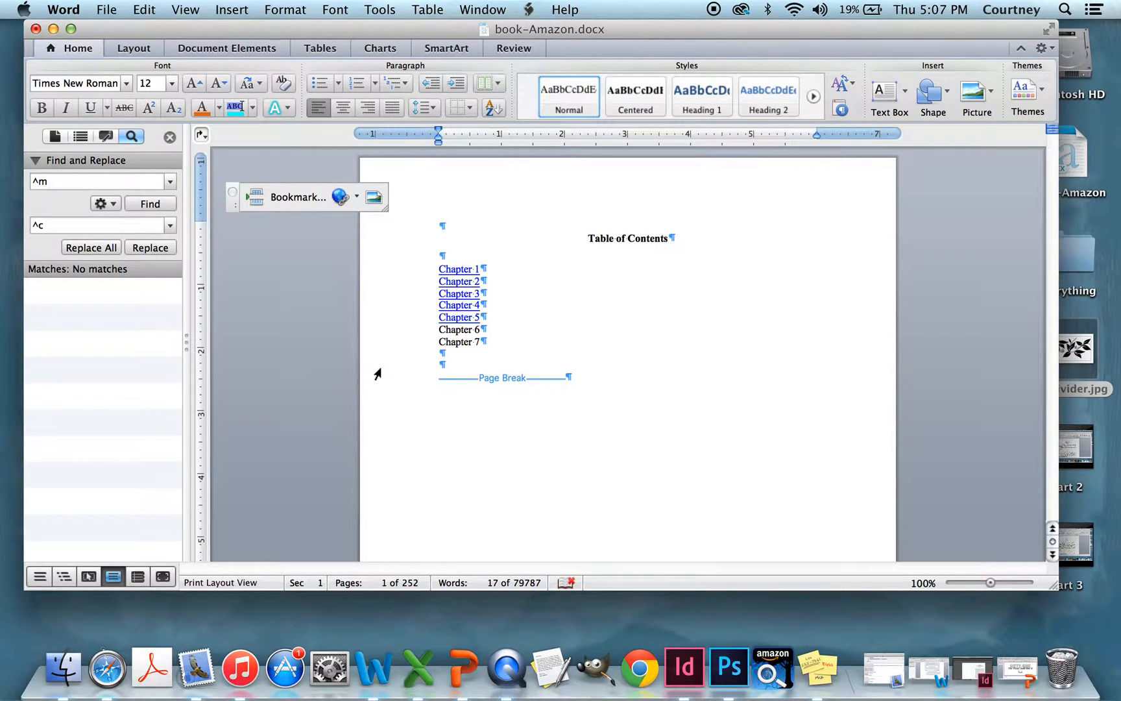
key(BackSpace)
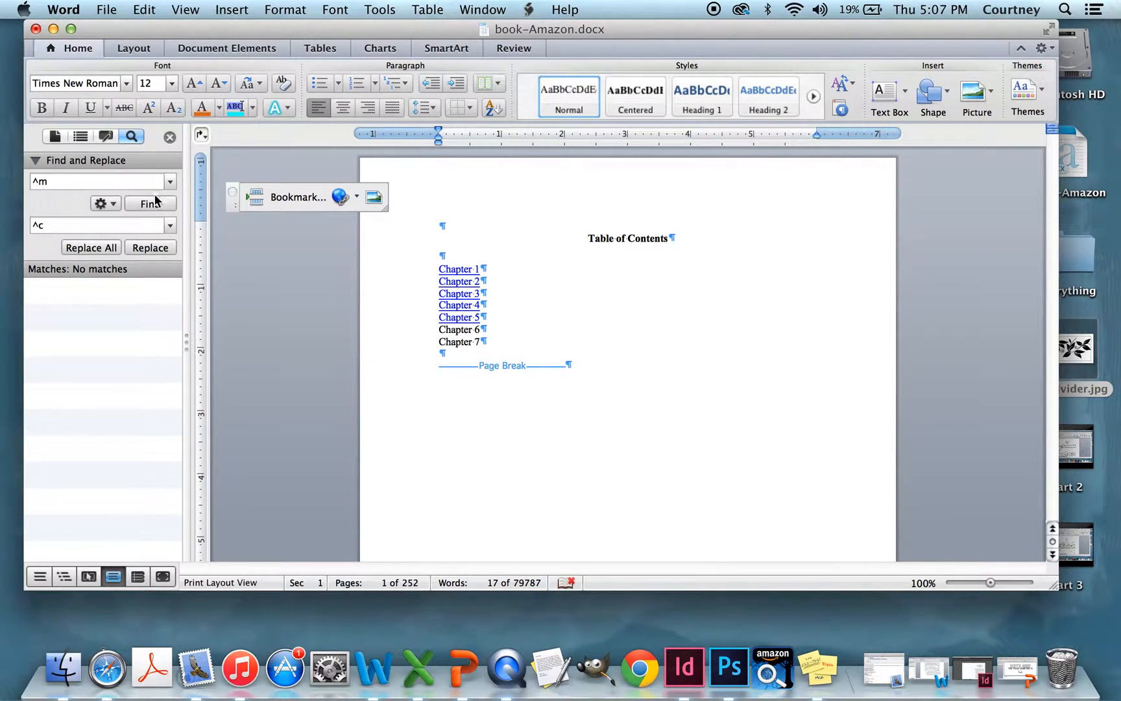
- Replace all page breaks in the document with the copied section break and check the prologue pages
click(97, 248)
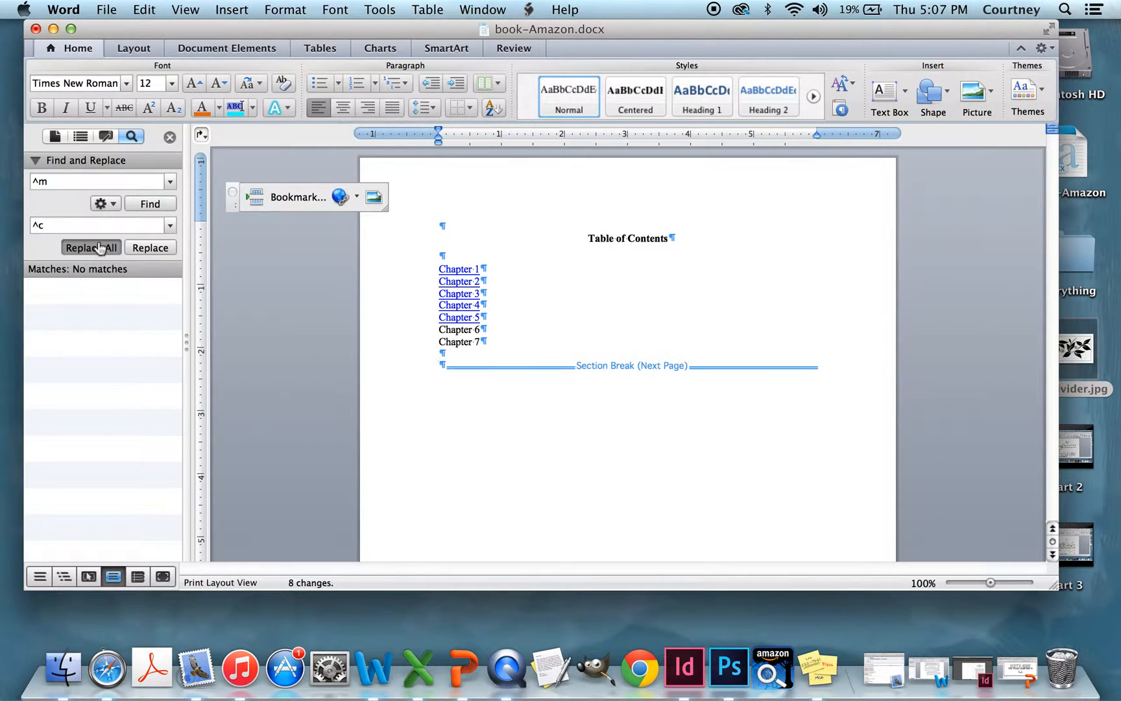
scroll(543, 407, down, 5)
scroll(543, 407, down, 15)
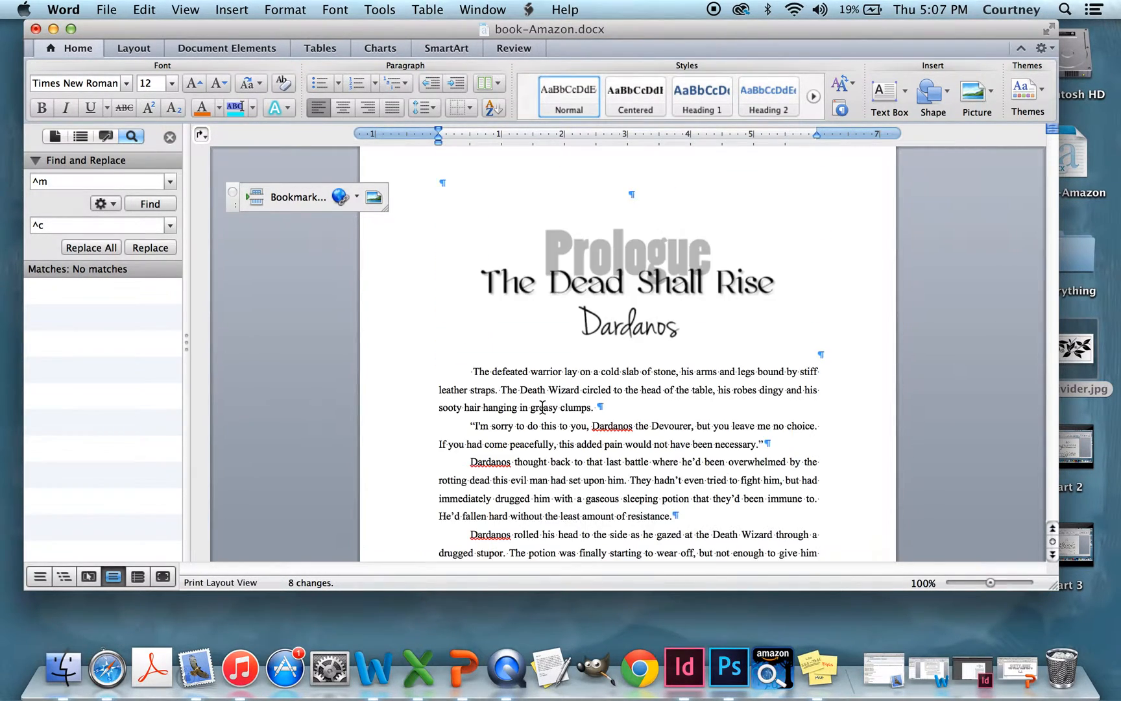
scroll(545, 412, up, 10)
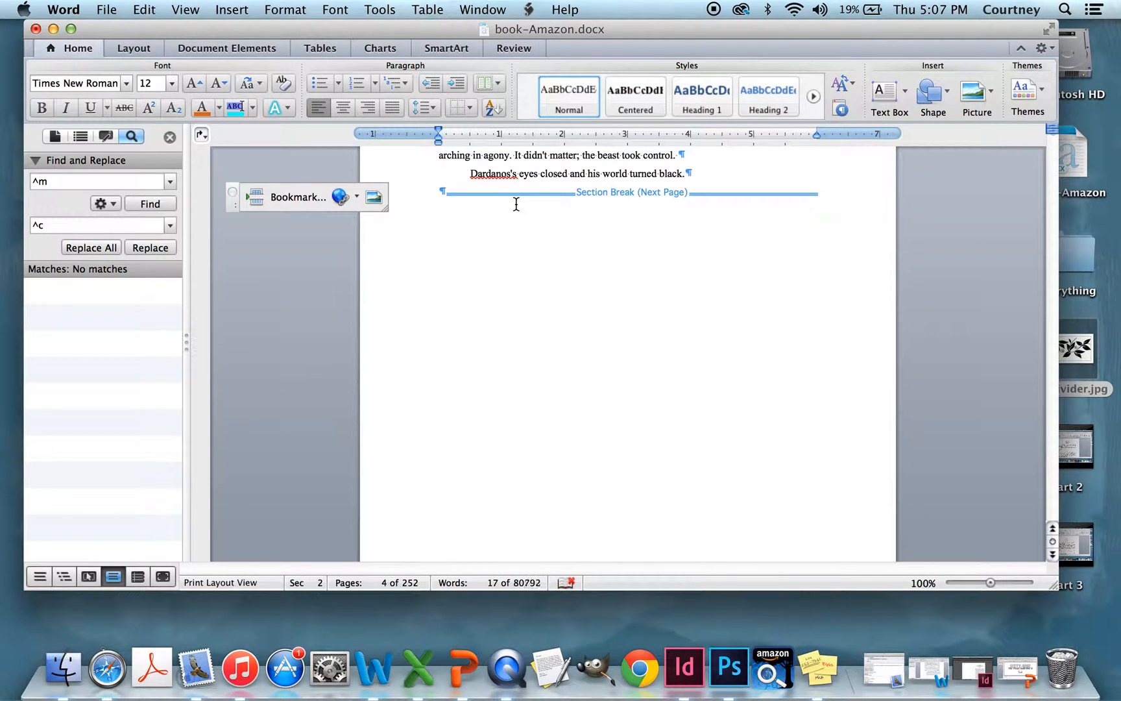
scroll(516, 204, up, 15)
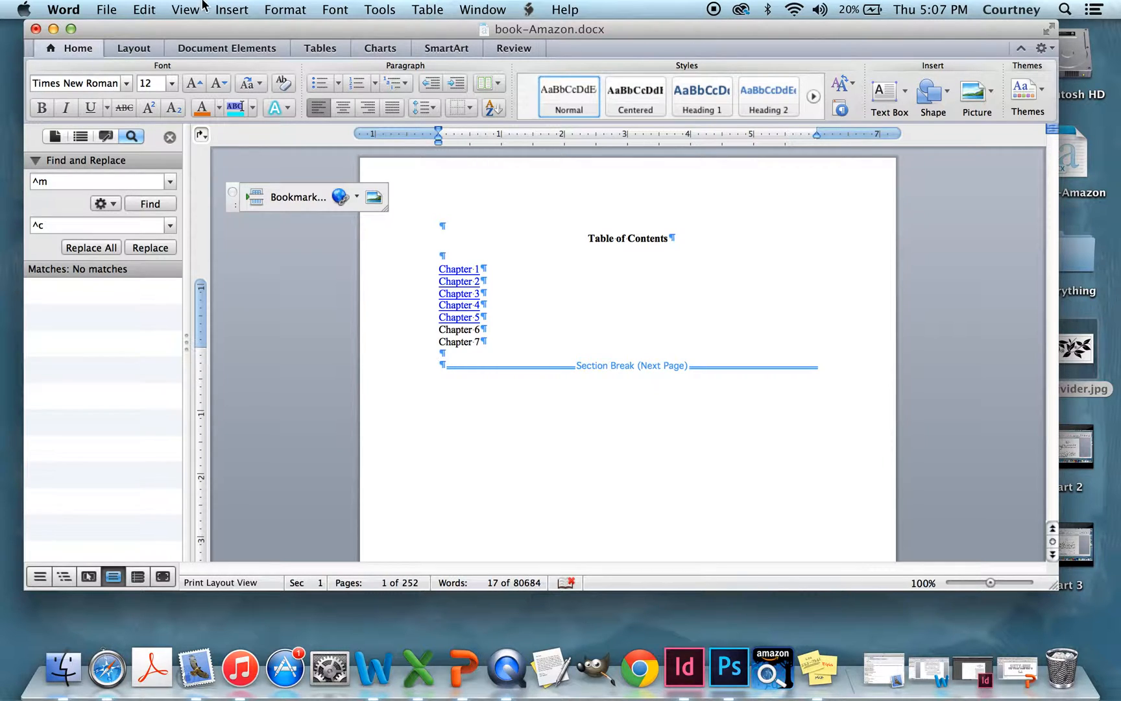
- Save a copy of the document to the Desktop as a Word Document (.docx) named "book-B&N"
click(109, 9)
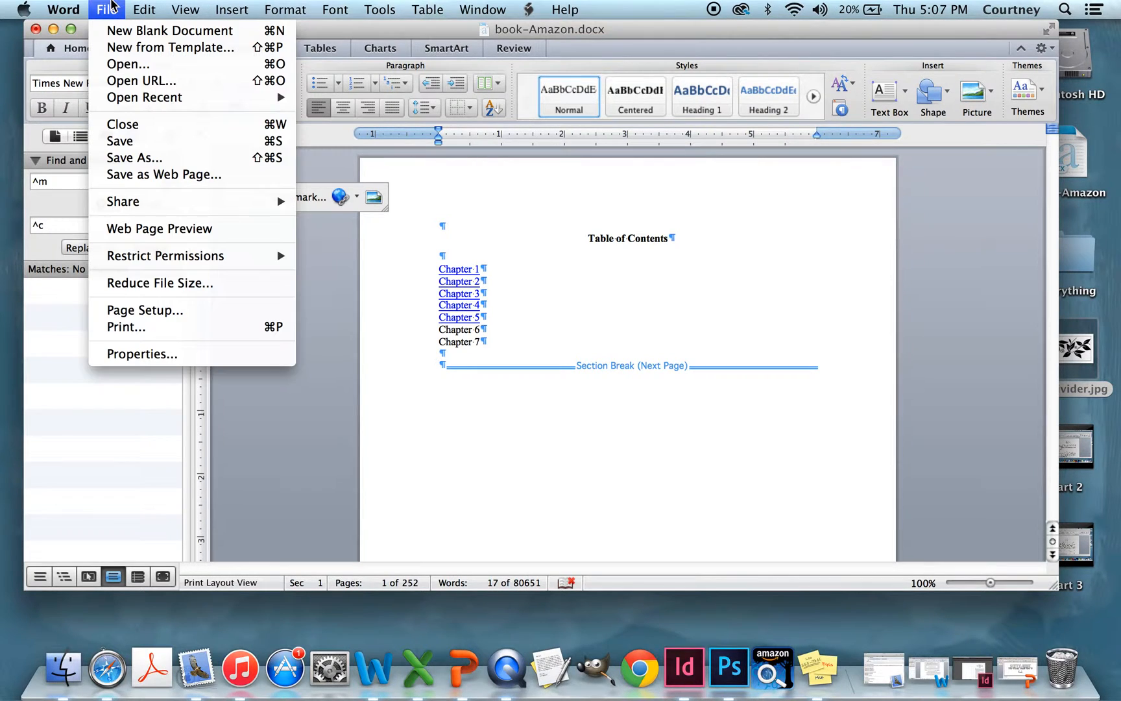
click(138, 156)
click(532, 68)
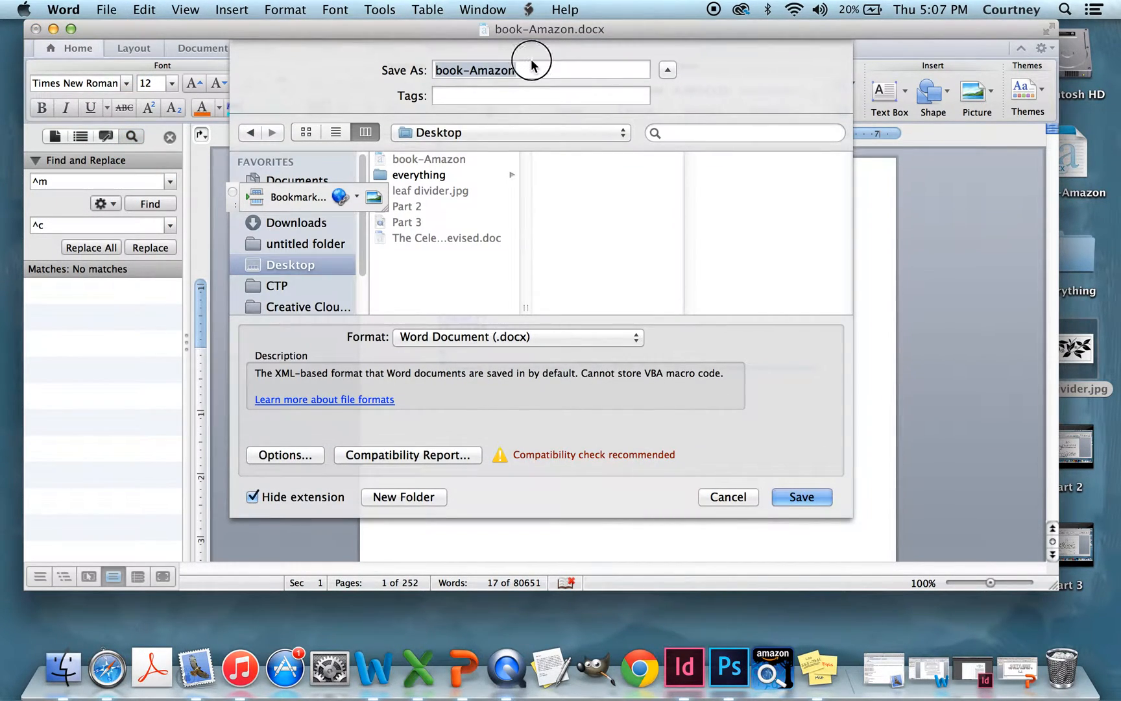
key(BackSpace)
key(BackSpace)
key(BackSpace)
key(BackSpace)
key(BackSpace)
key(BackSpace)
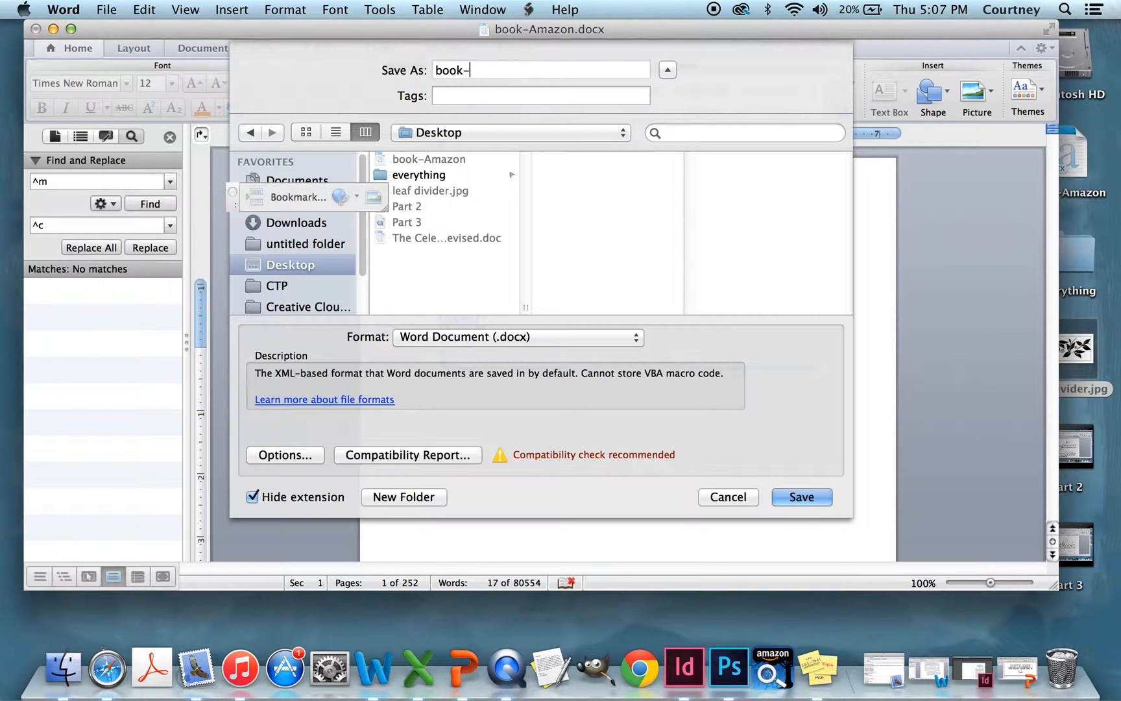
text(B&N)
click(802, 497)
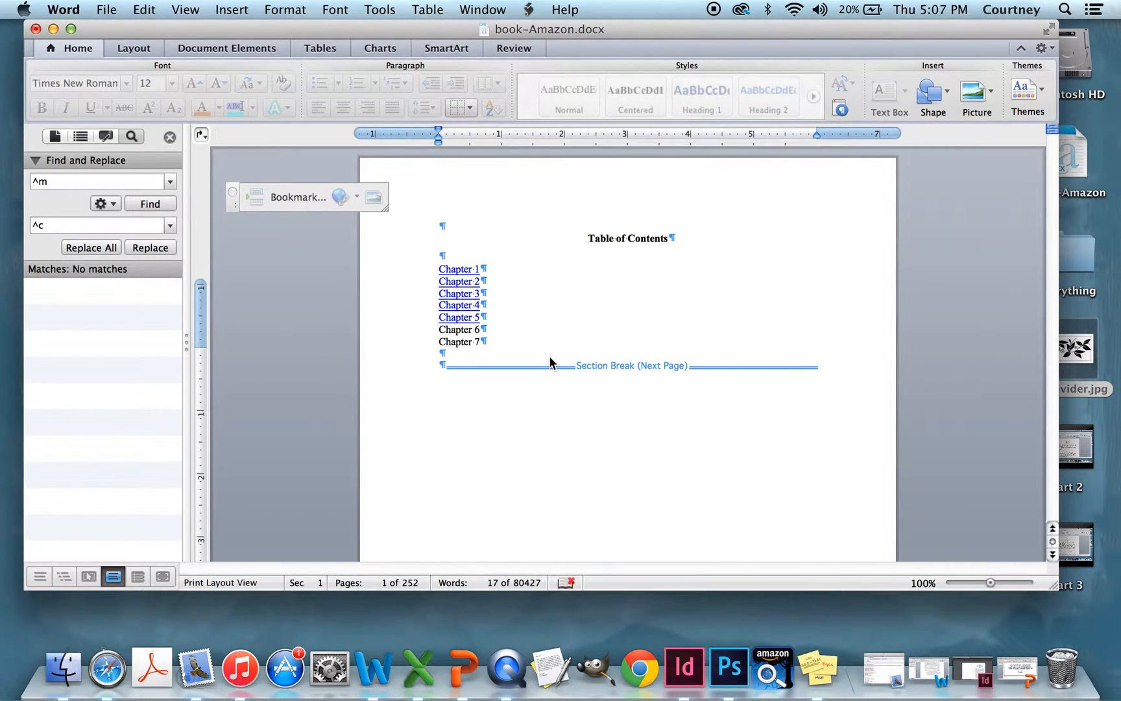
- Insert a page break before the Table of Contents and enter "Copyright Page" on the new first page, with two added blank lines below
scroll(550, 357, down, 1)
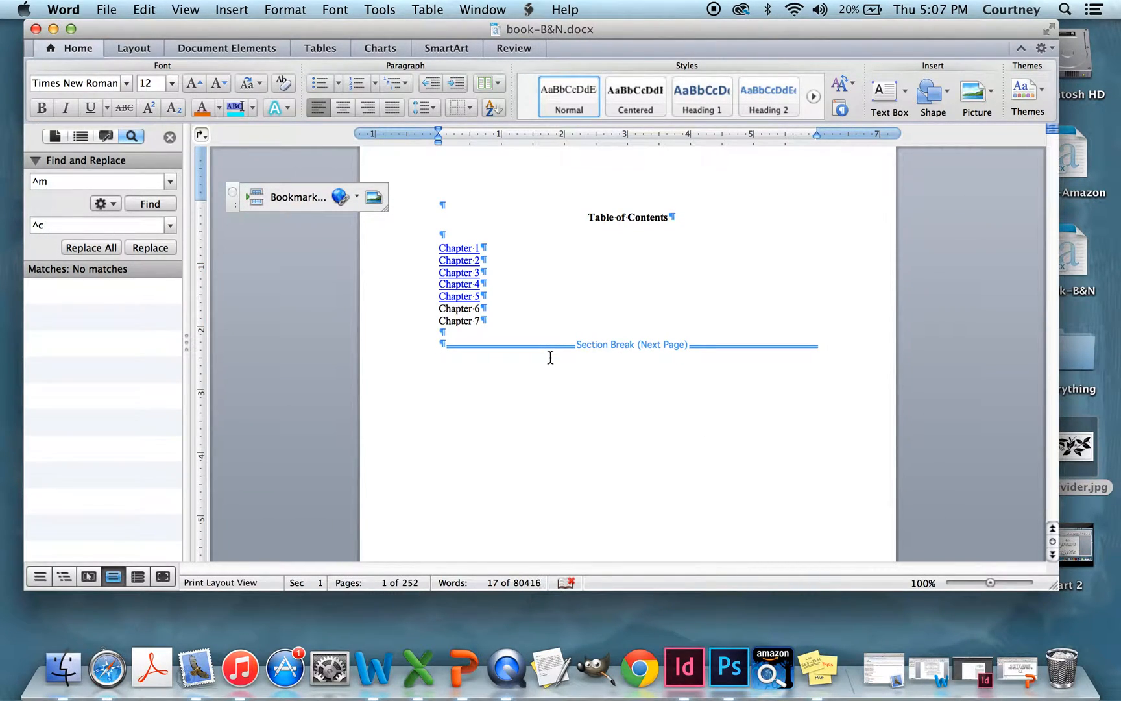
scroll(550, 357, up, 2)
click(446, 225)
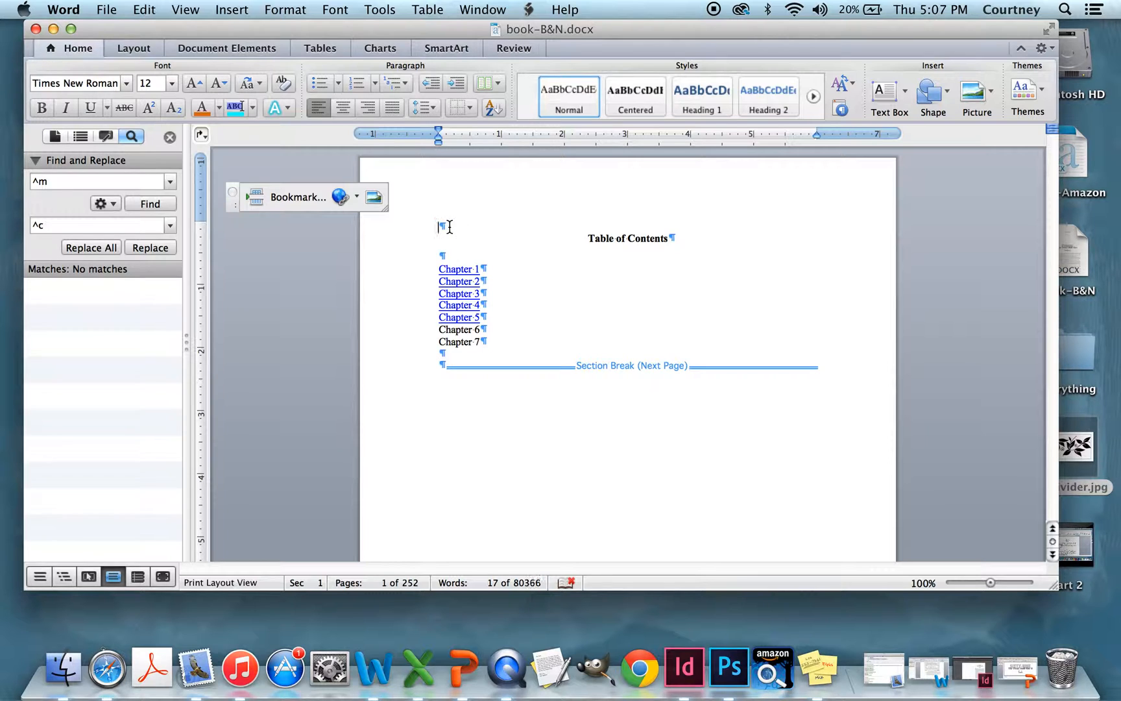
key(super+Return)
key(Left)
key(Return)
key(Return)
key(Return)
text(Co)
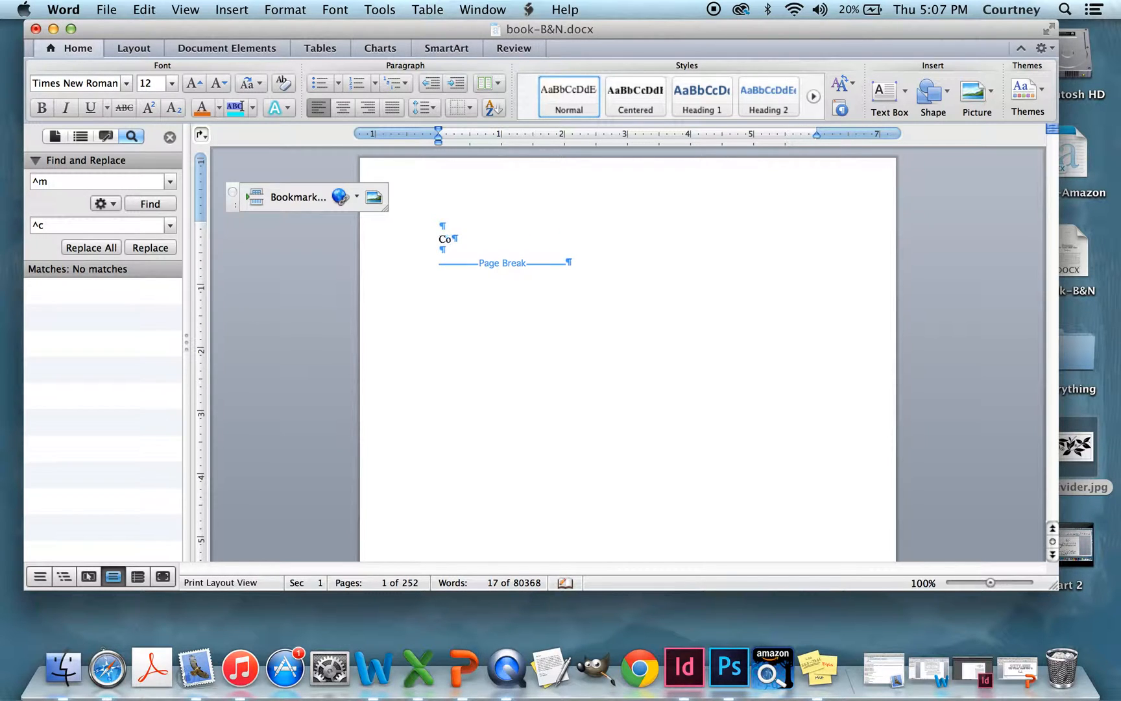
text(pyright Page)
key(Return)
key(Return)
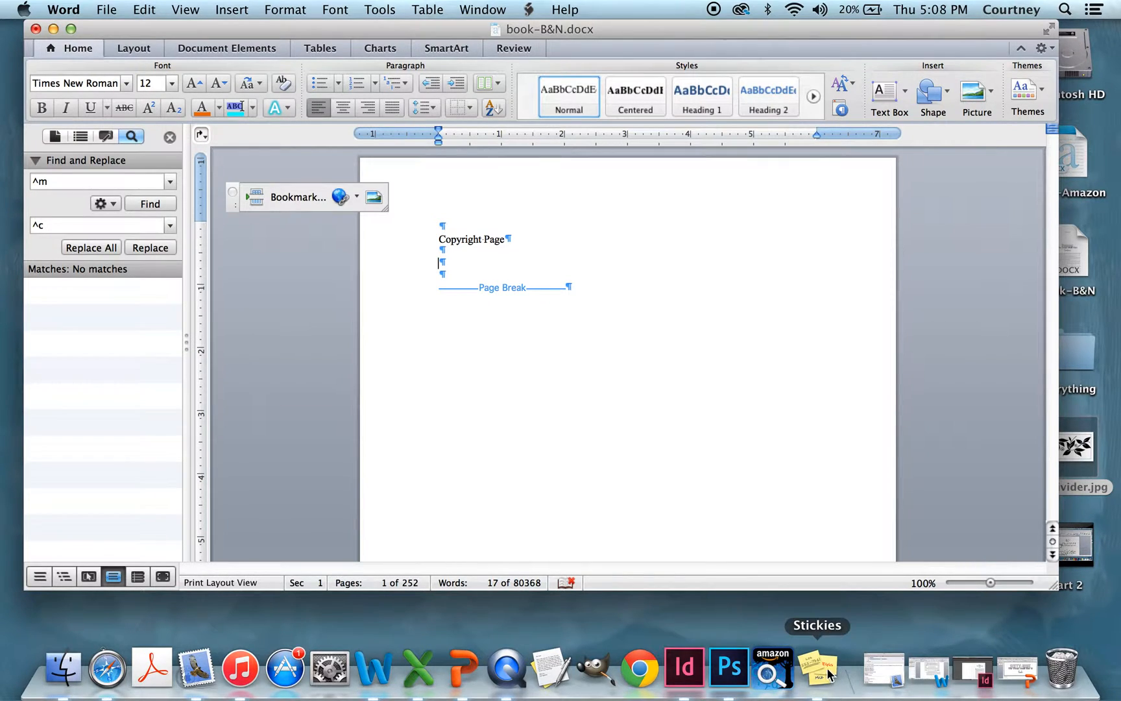
click(817, 668)
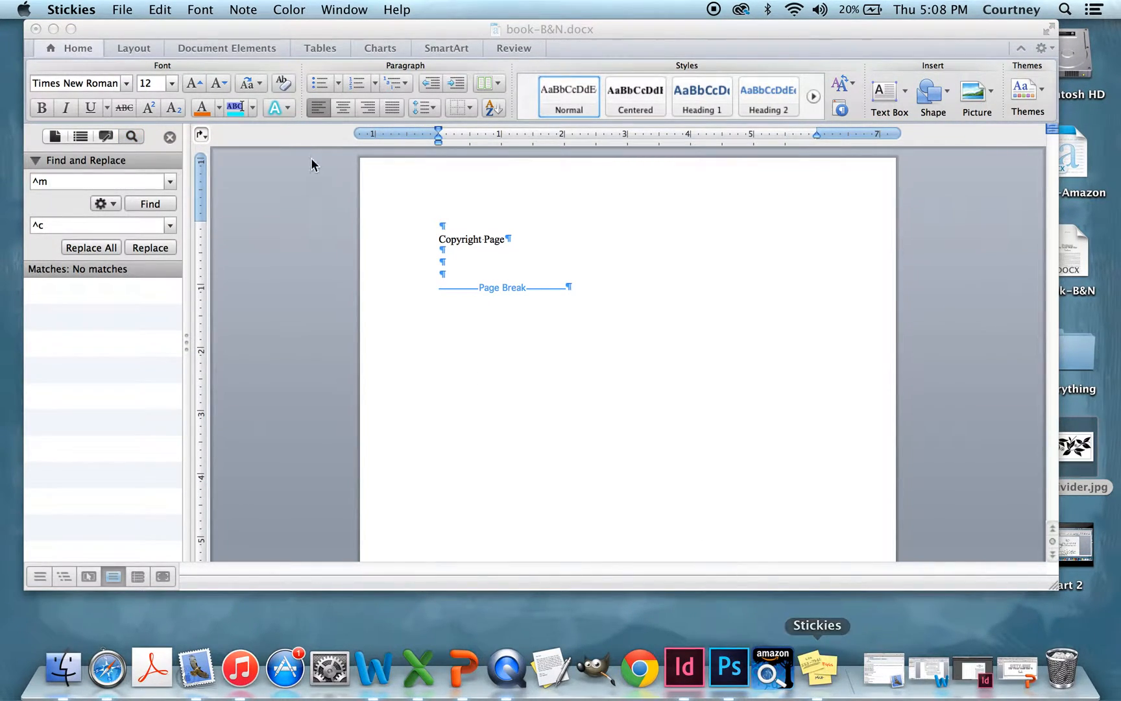
click(440, 264)
double_click(453, 264)
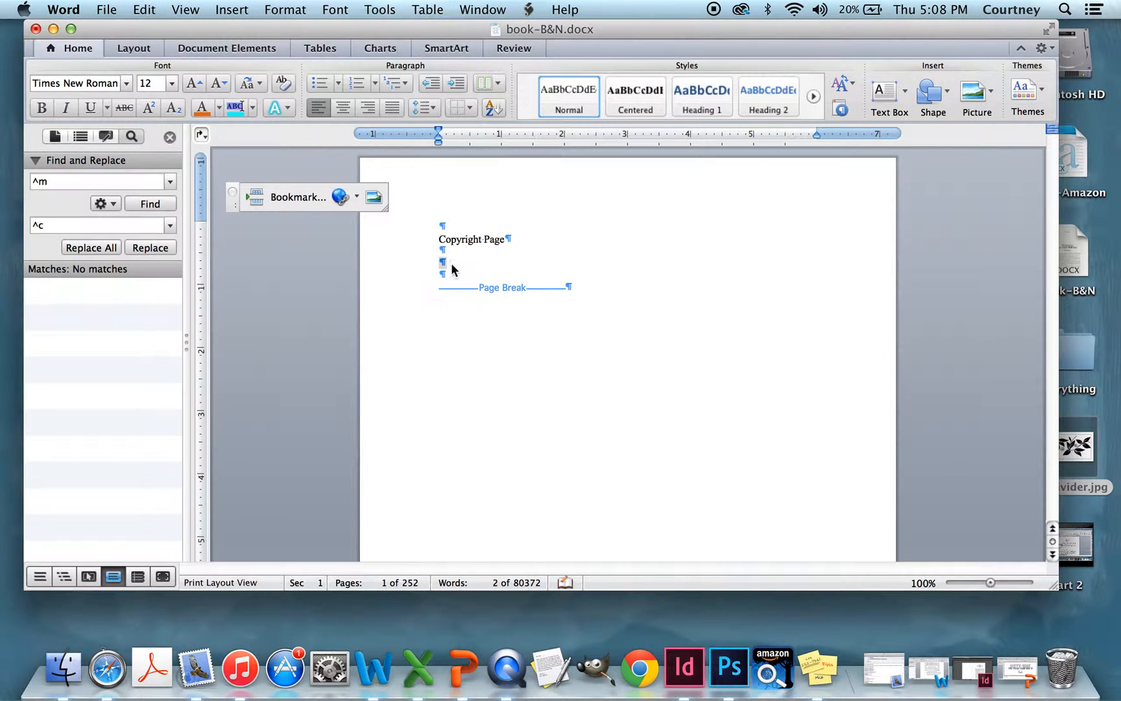
double_click(450, 264)
double_click(439, 262)
scroll(485, 276, down, 1)
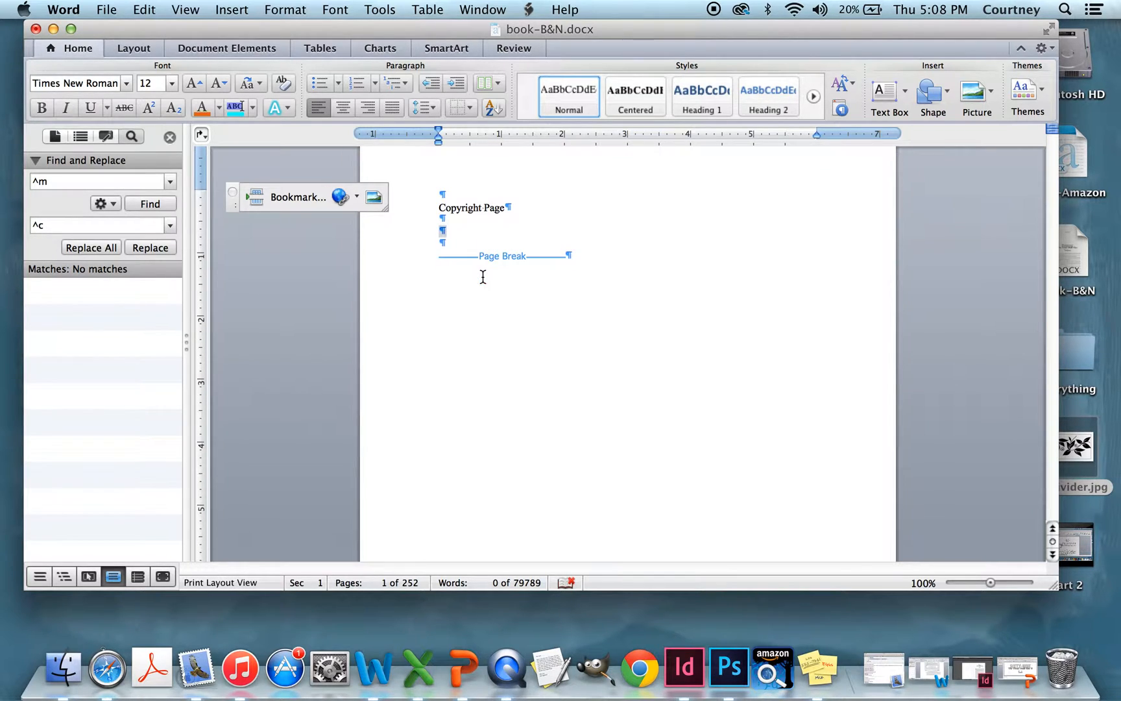
- Replace the page break after the copyright page text with a Section Break (Next Page)
click(385, 260)
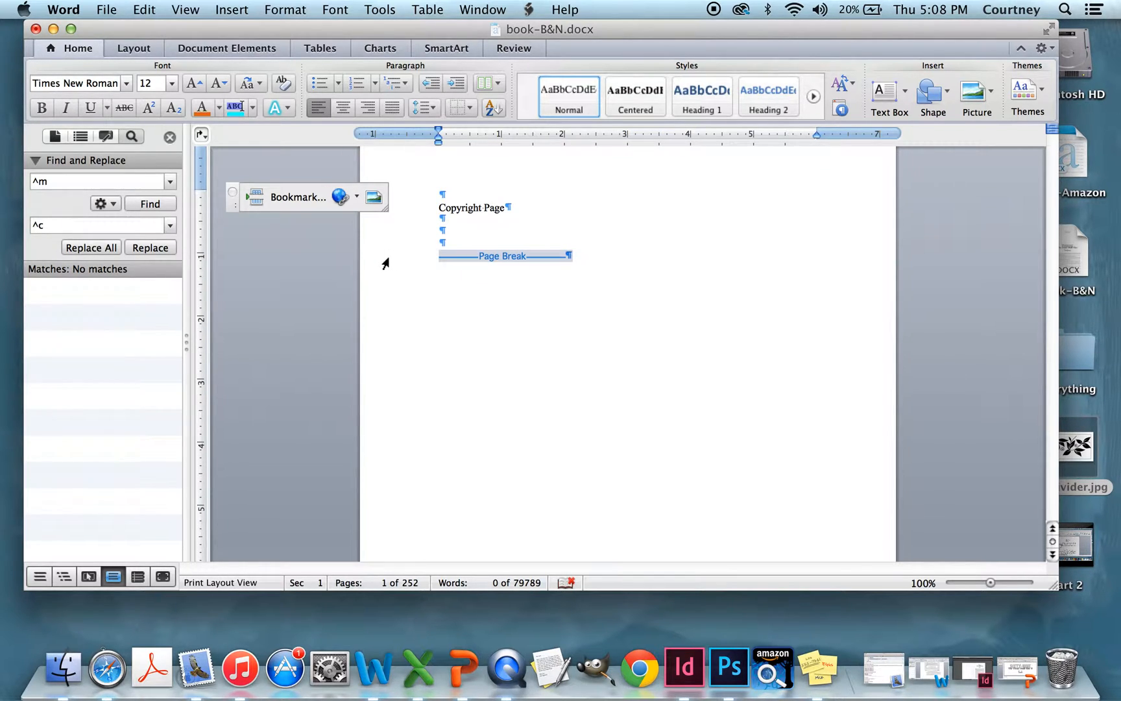
key(BackSpace)
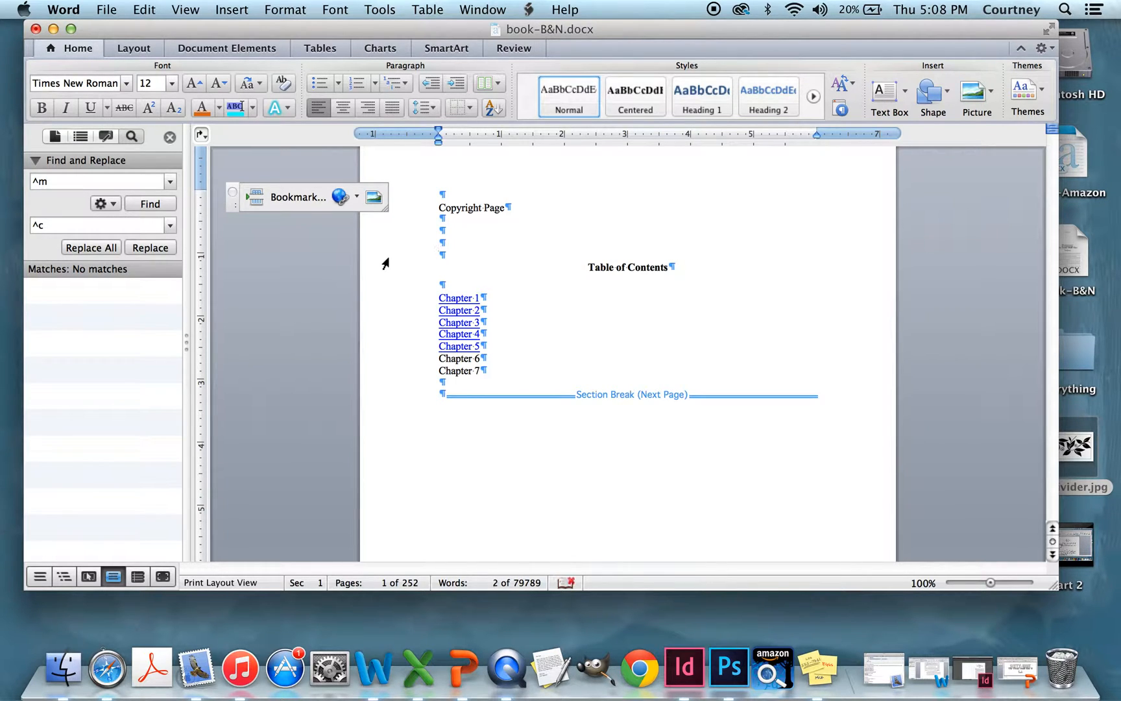
click(235, 9)
mouse_move(240, 33)
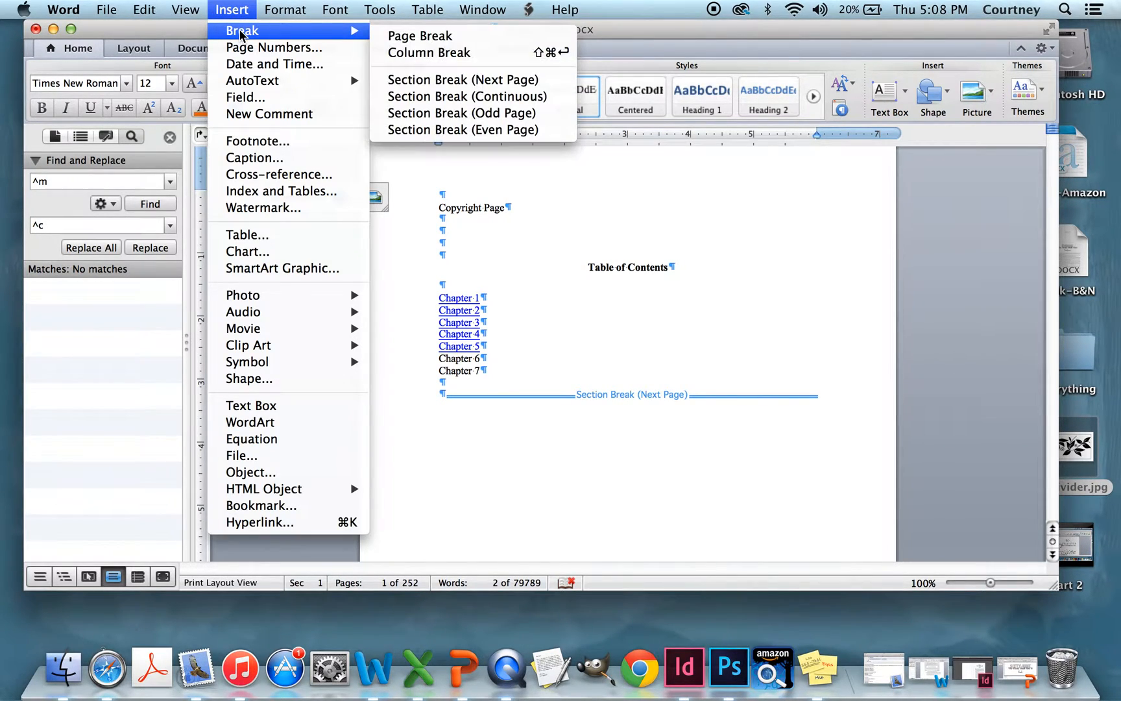
click(412, 79)
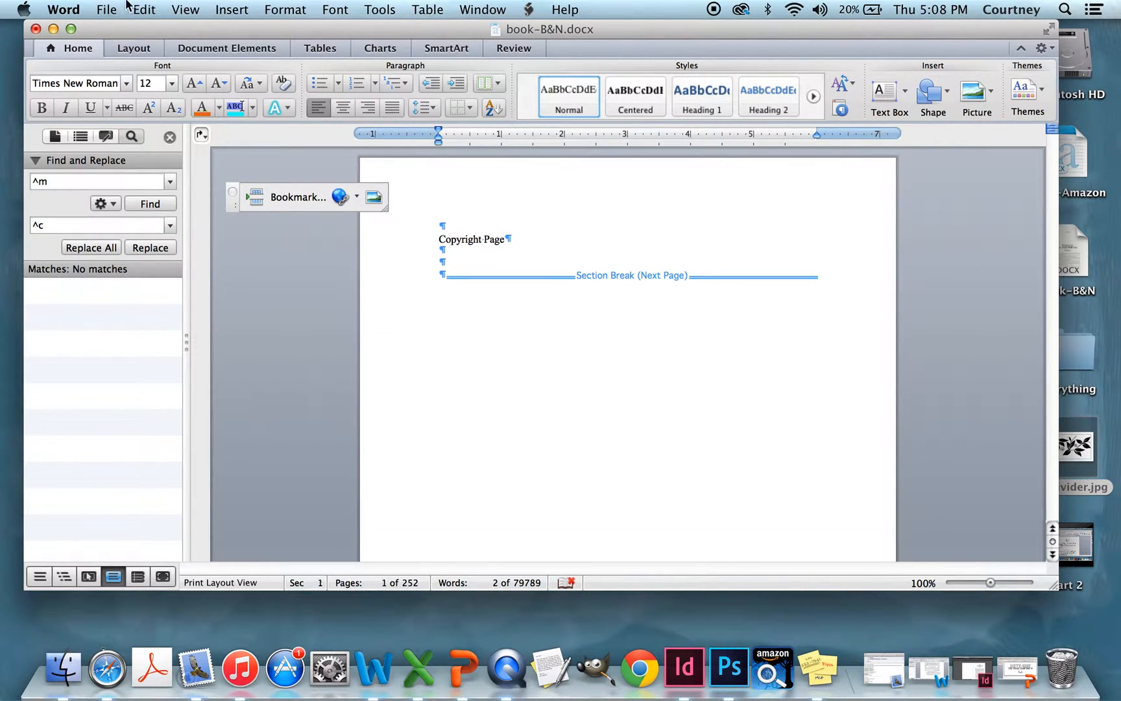
- Save a copy to the Desktop as a Word 97-2004 Document (.doc) named "book-SMASH"
click(108, 9)
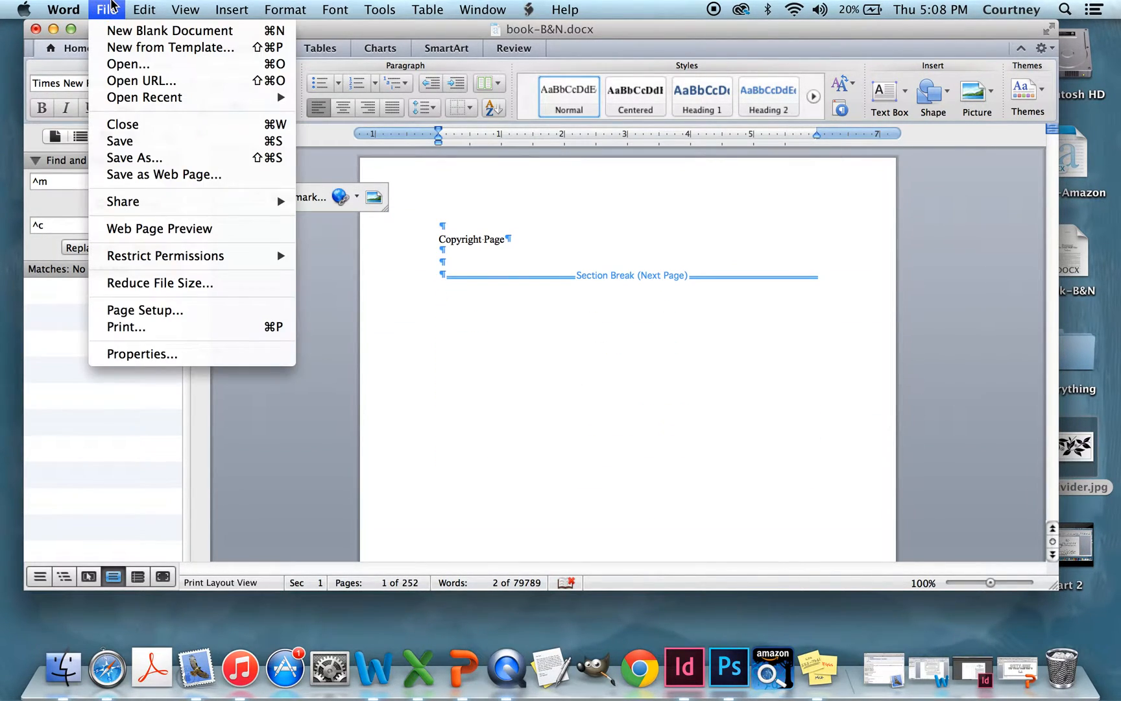
click(128, 159)
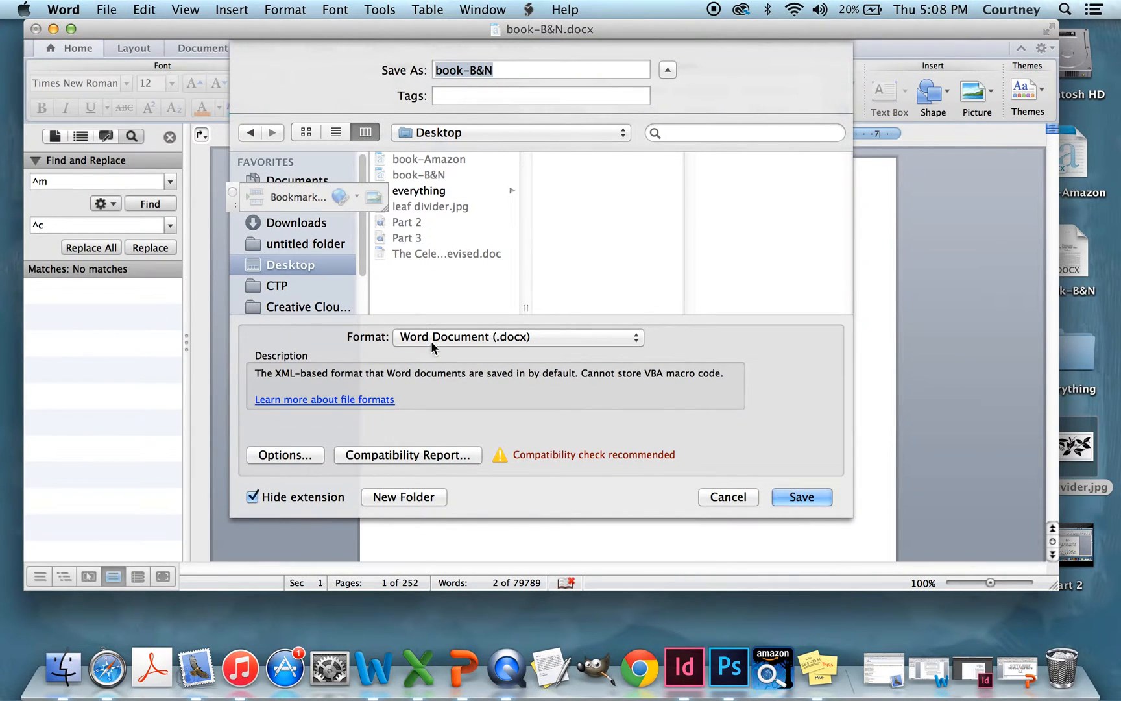
click(430, 336)
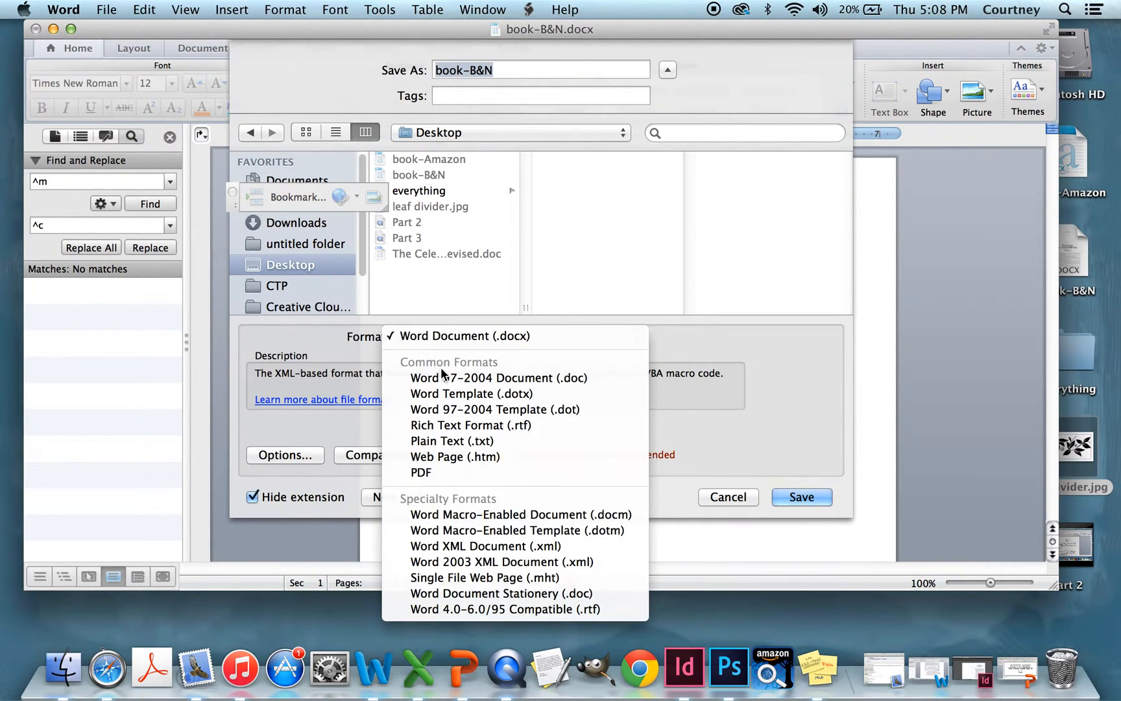
click(519, 377)
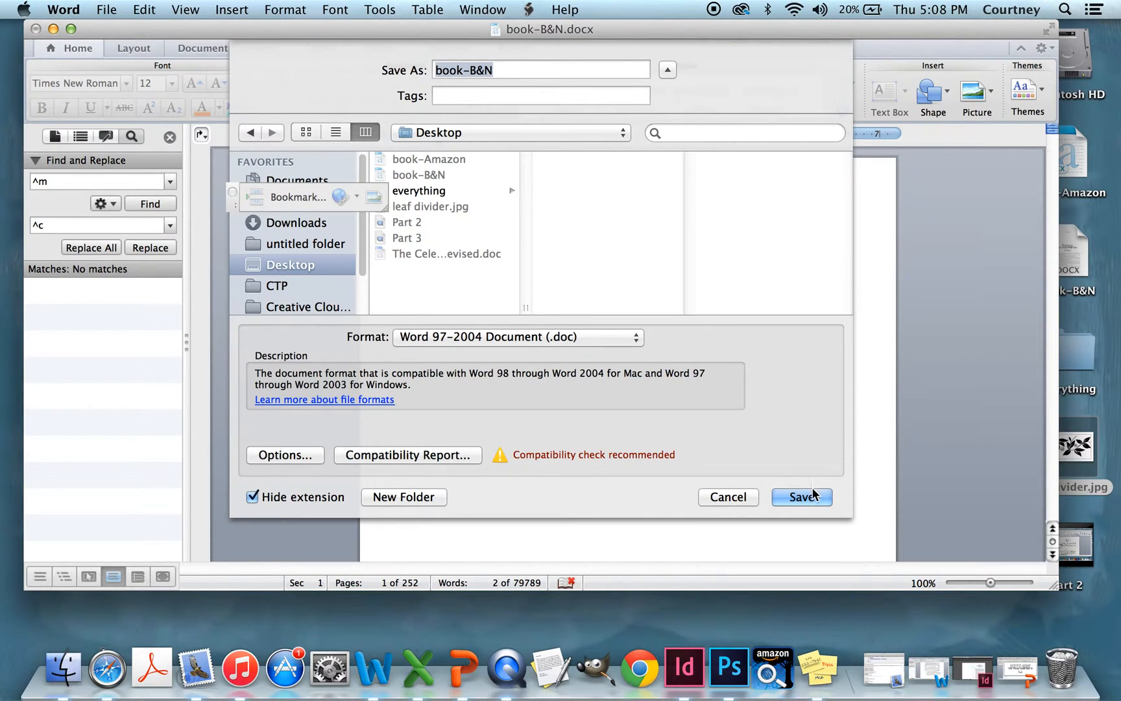
click(504, 69)
key(BackSpace)
key(BackSpace)
key(BackSpace)
text(SMASH)
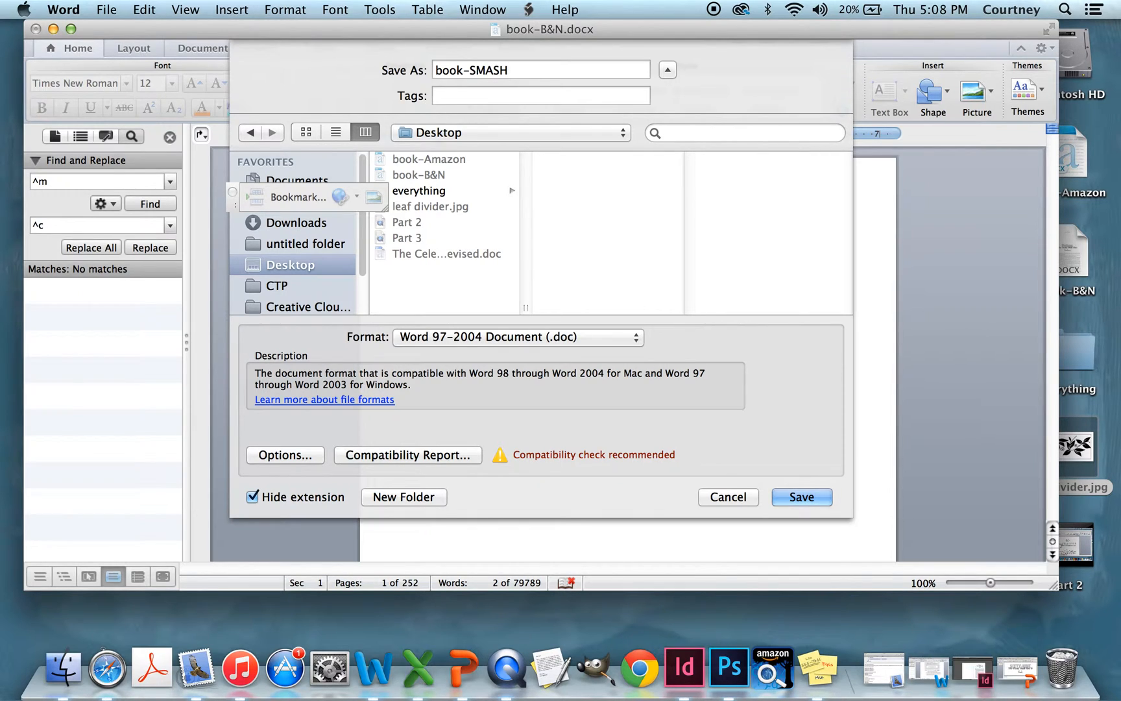
key(Return)
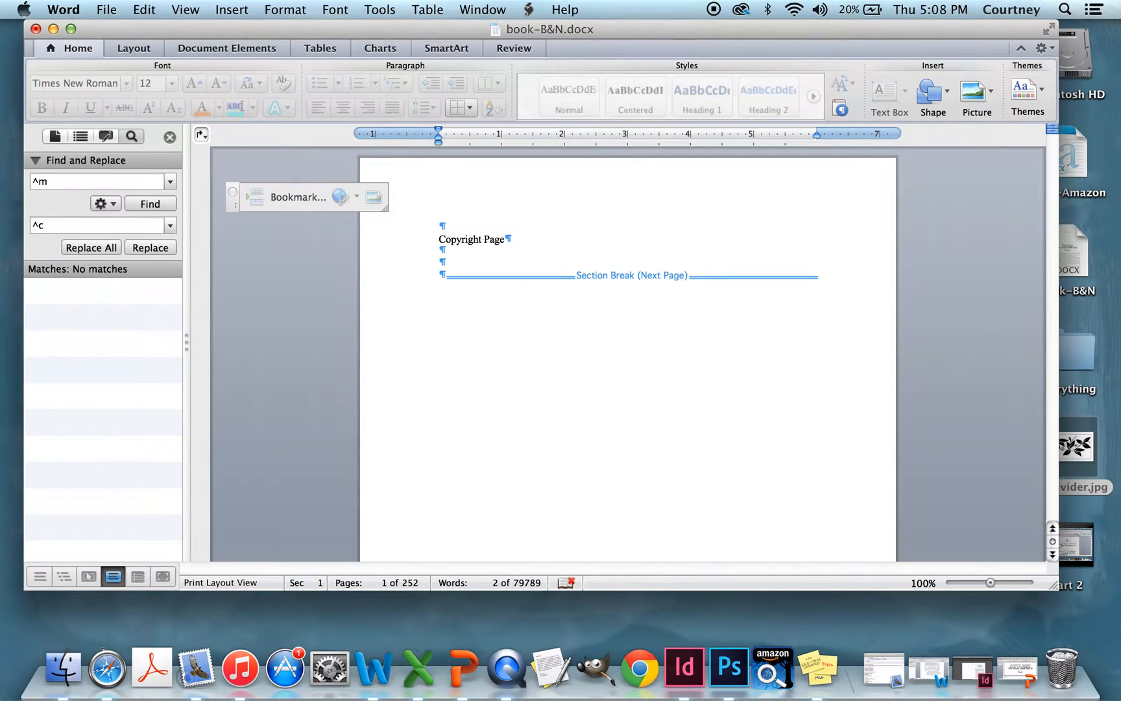